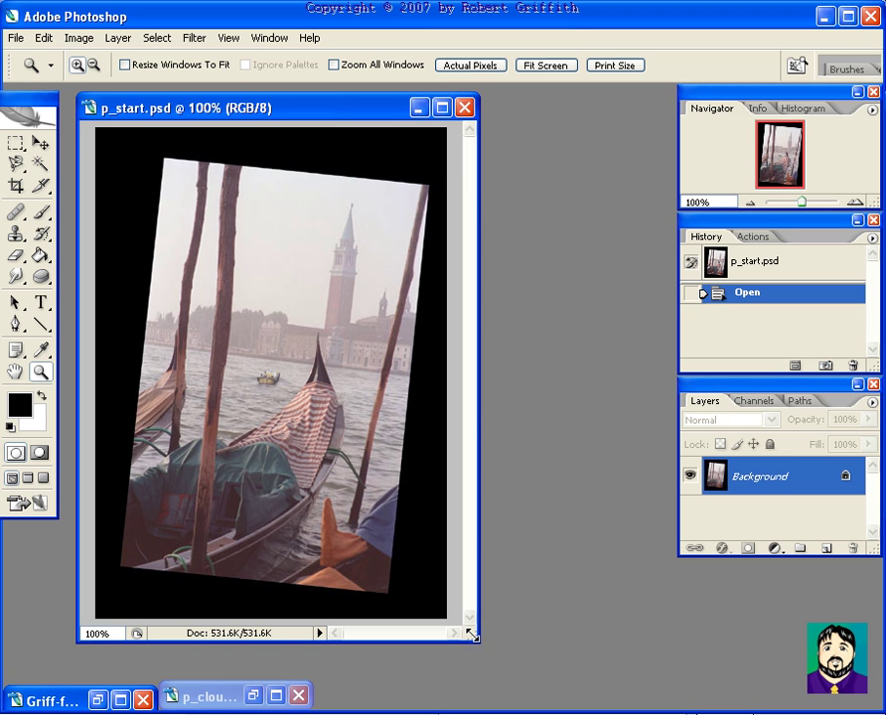
Enlarge the p_start.psd window around the photo and open the Eyedropper tool group flyout.
drag(473, 637, 582, 661)
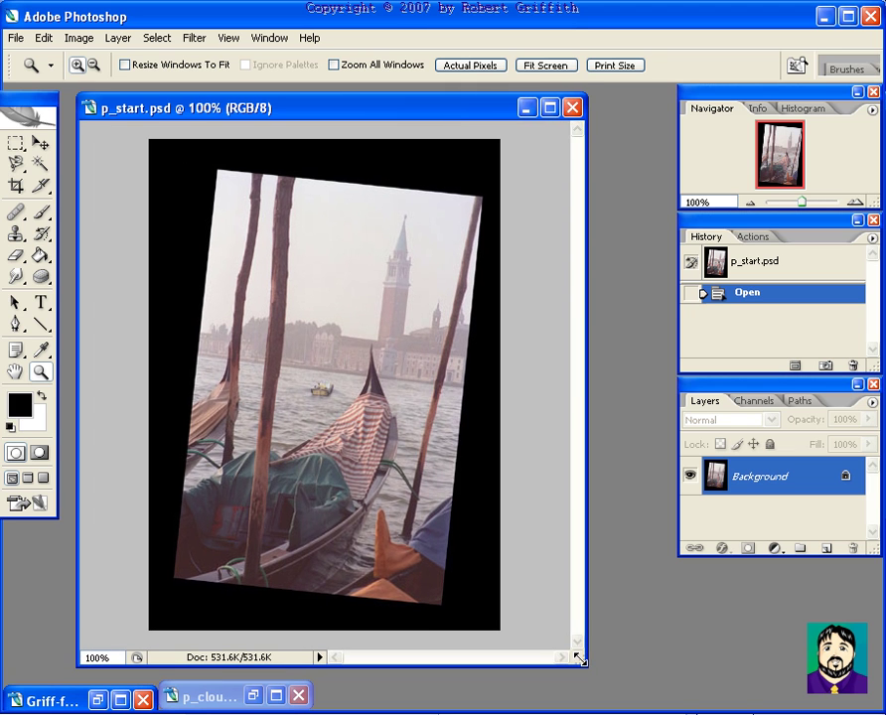
click(43, 356)
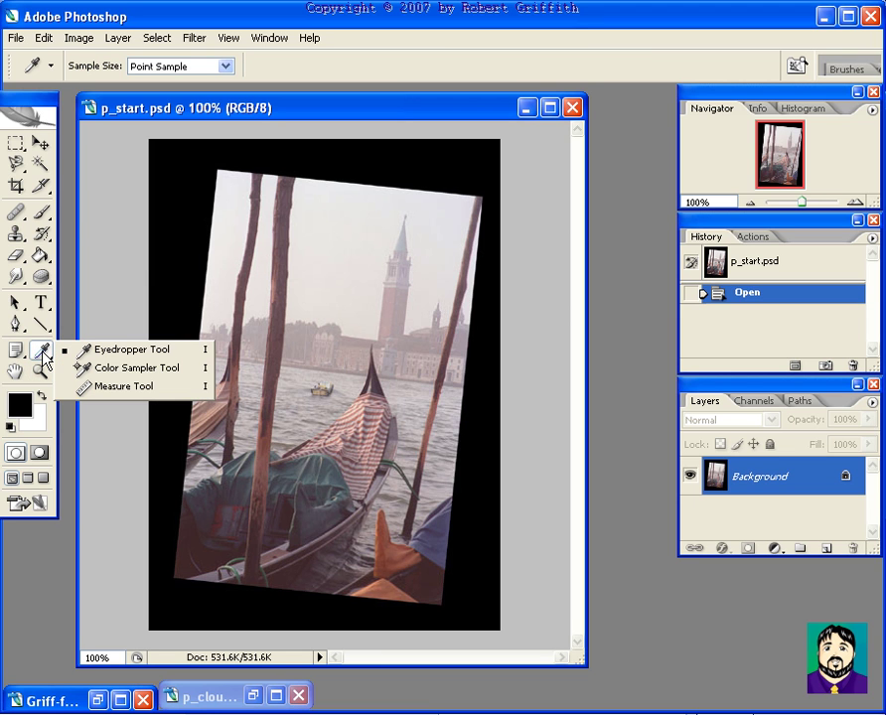
Measure the bell tower's tilt with the Ruler tool and rotate the canvas 6.42° counter-clockwise.
click(130, 389)
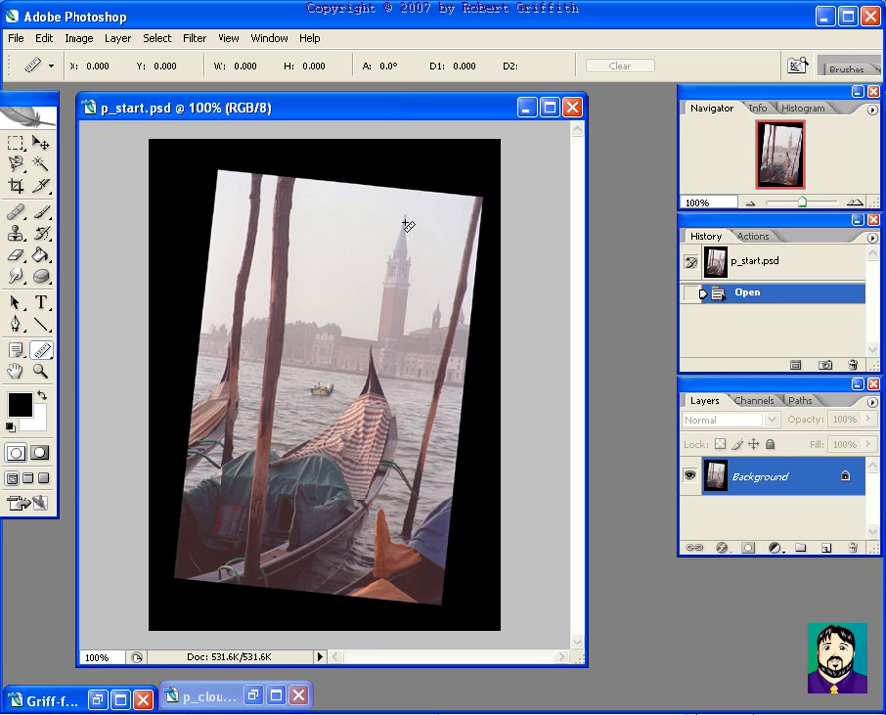
drag(405, 221, 378, 467)
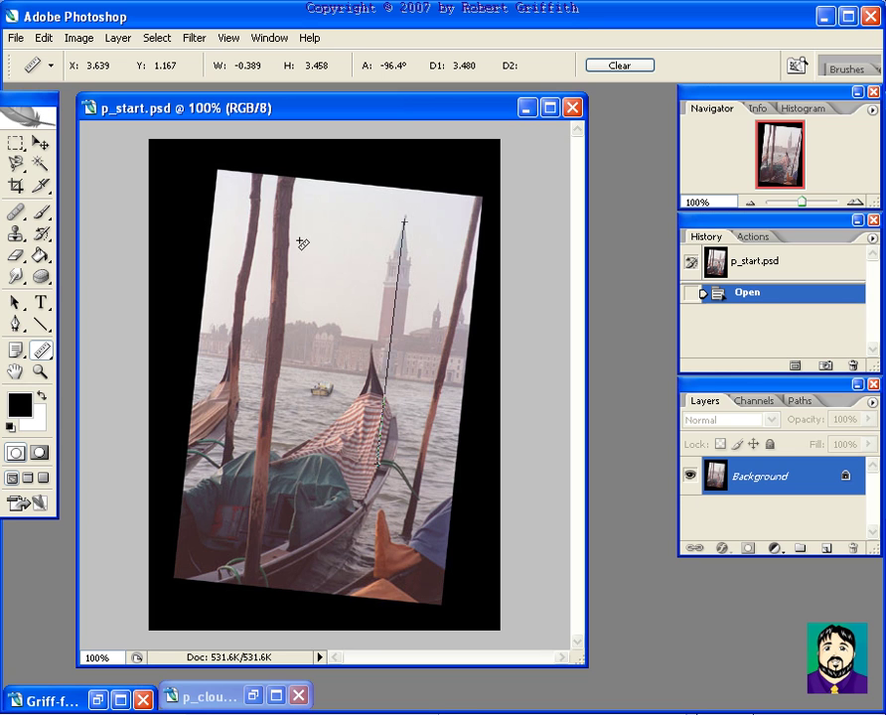
click(78, 37)
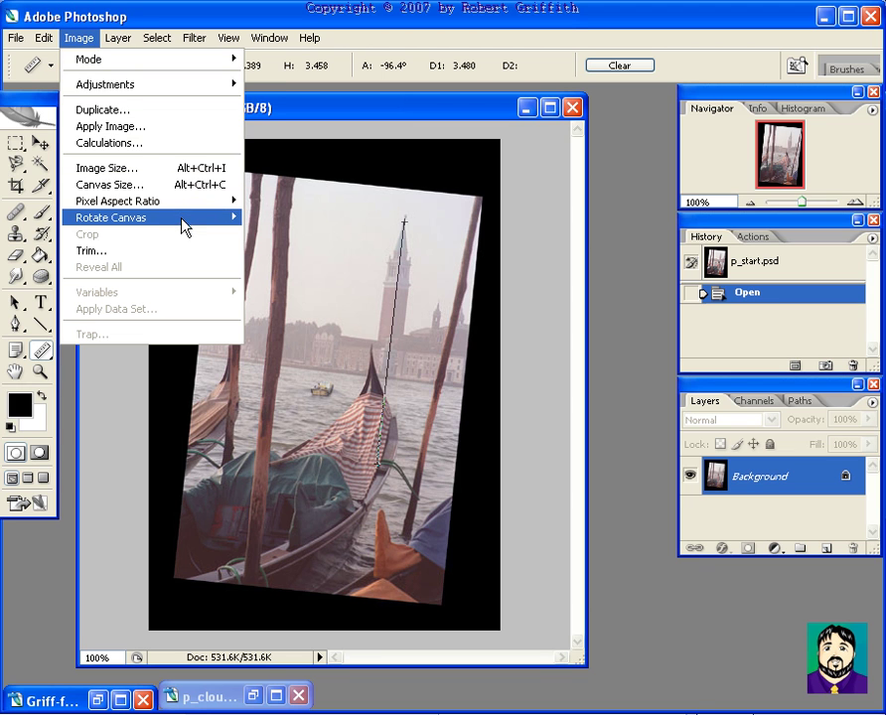
mouse_move(188, 218)
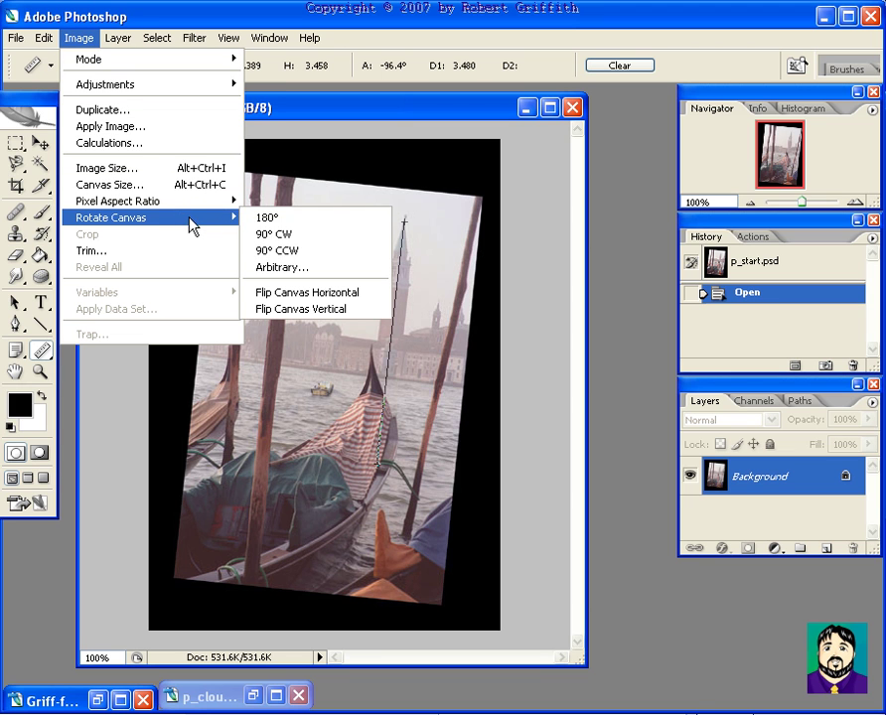
click(329, 274)
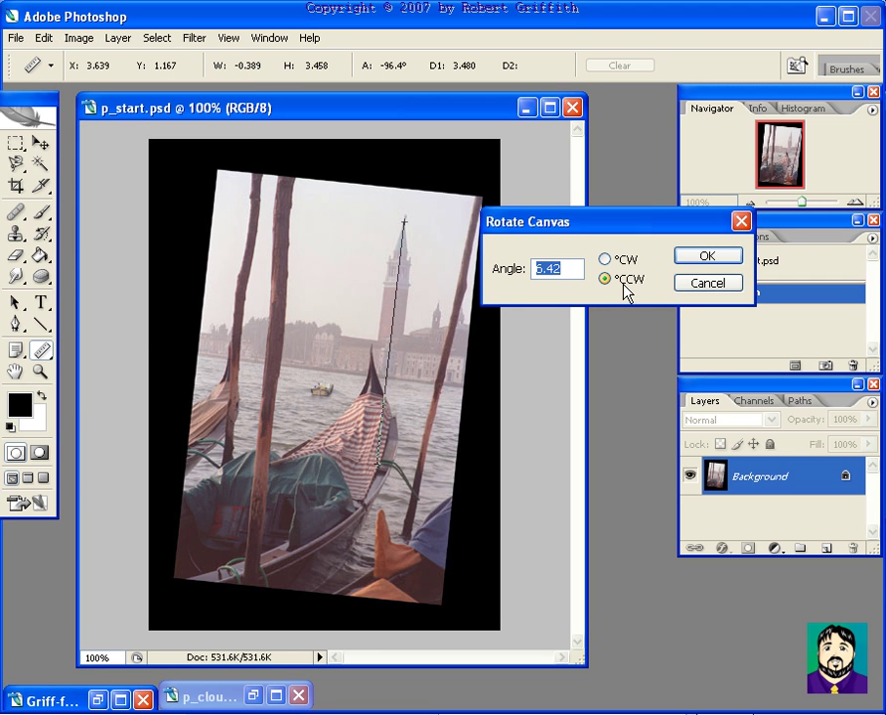
click(707, 260)
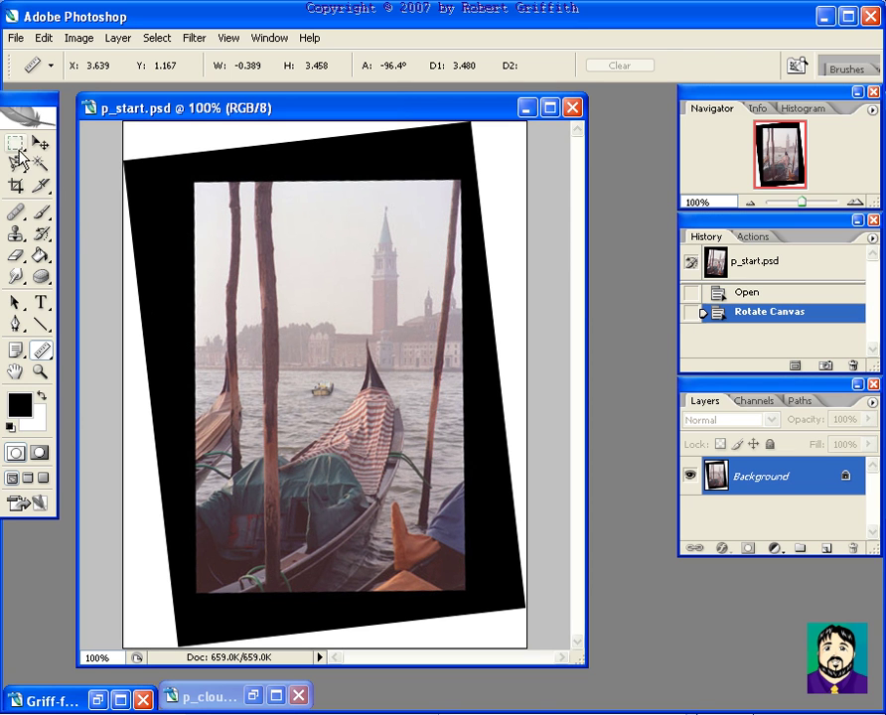
Marquee-select the photo area inside the borders and crop the image to it.
click(16, 143)
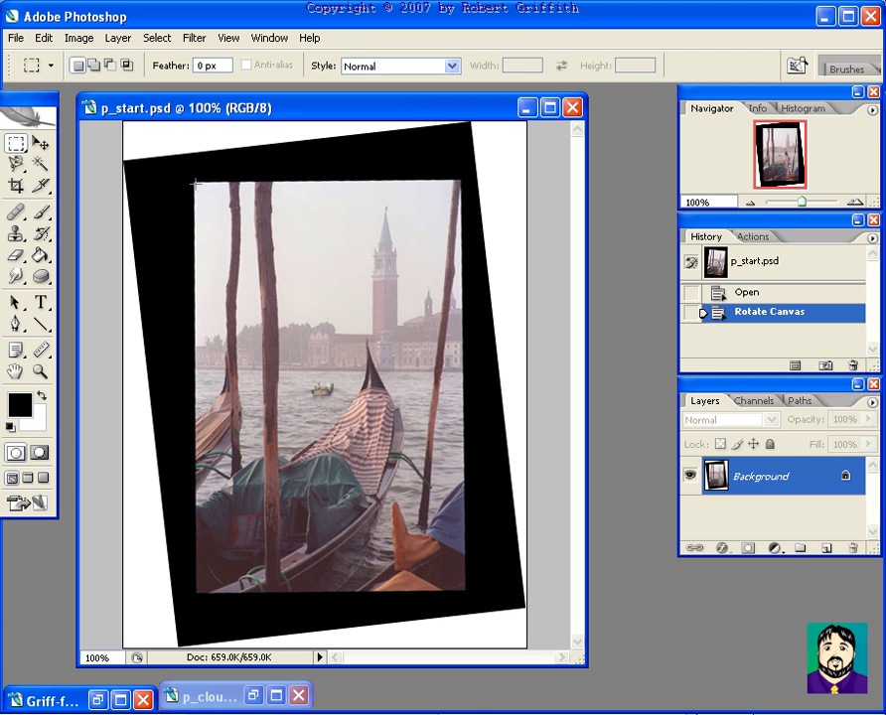
drag(198, 184, 352, 494)
drag(404, 545, 461, 593)
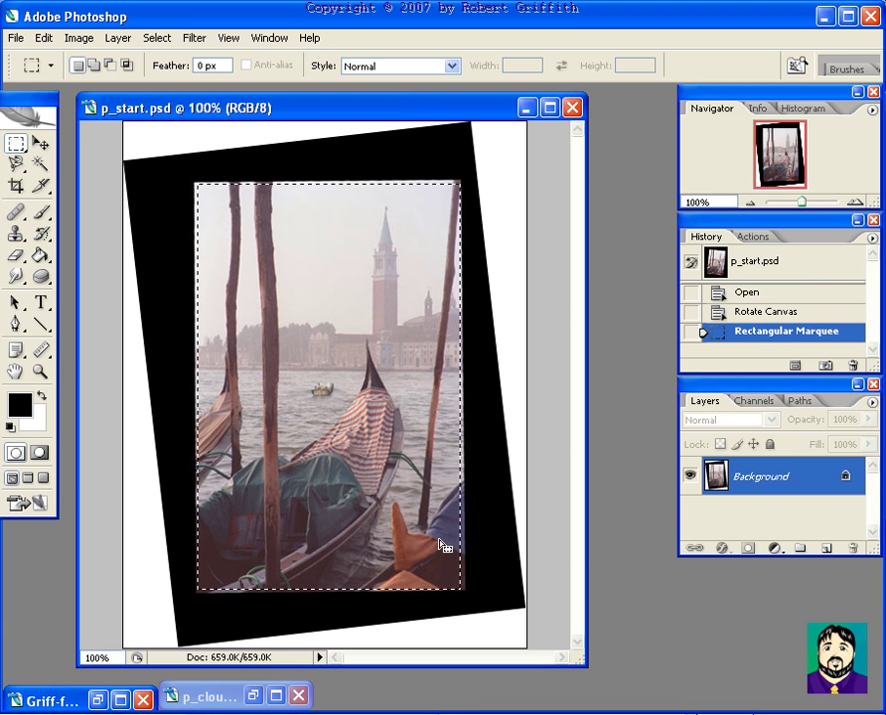
click(77, 38)
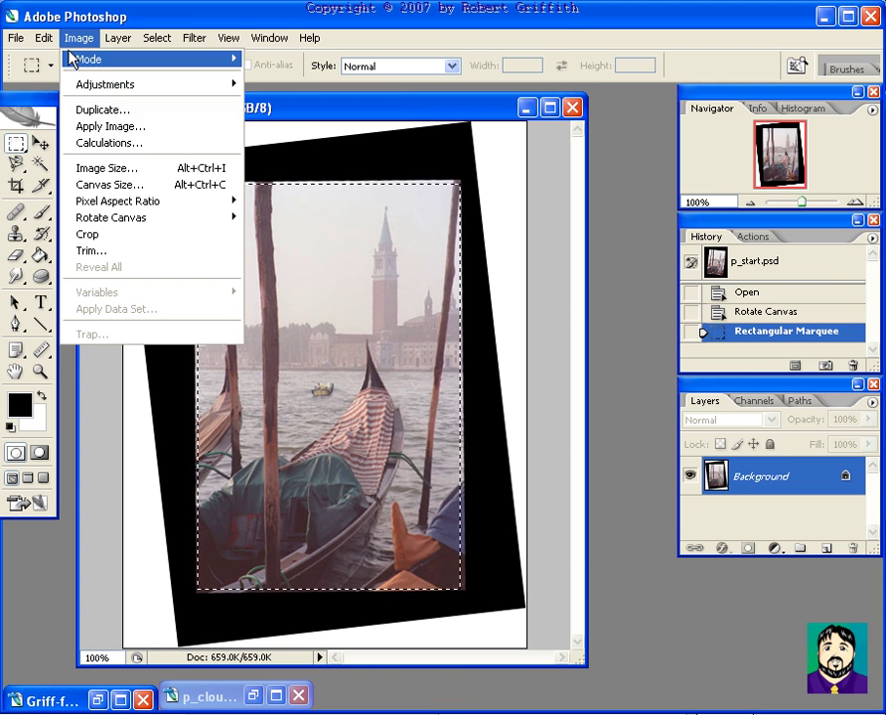
click(106, 236)
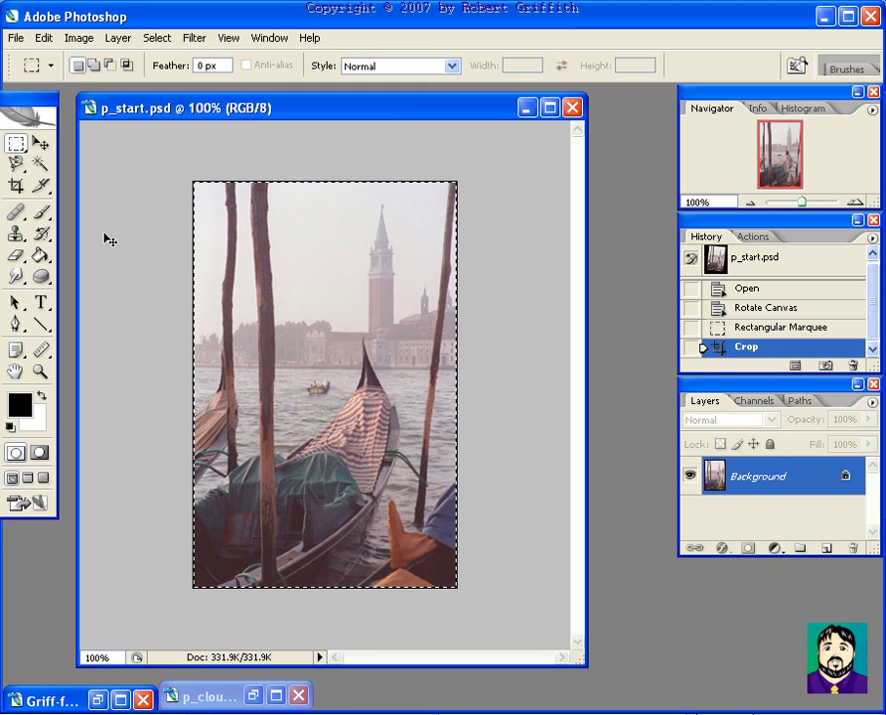
Clear the selection so nothing remains selected.
click(103, 234)
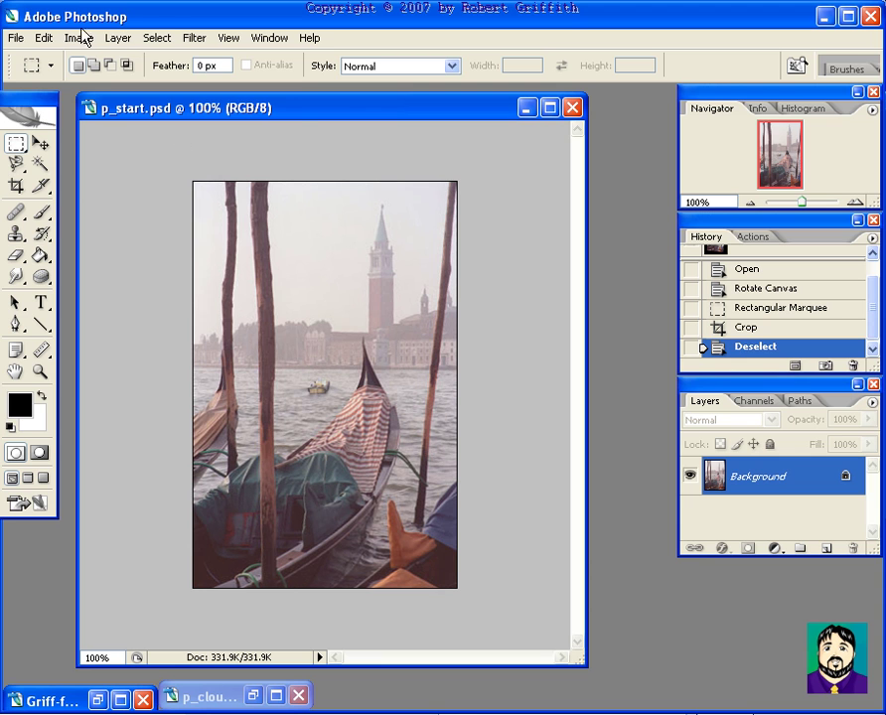
click(157, 37)
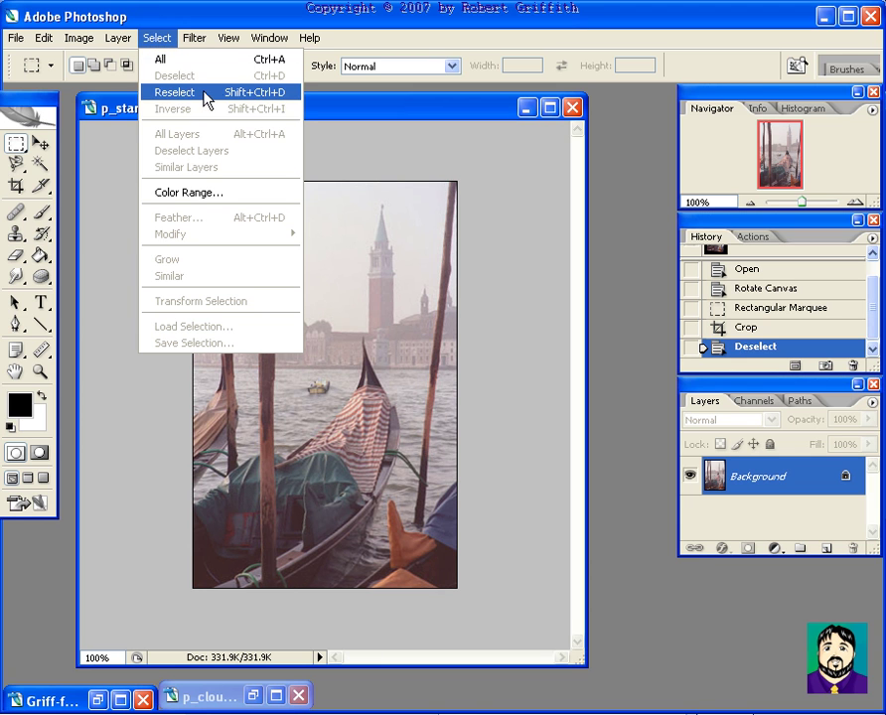
click(494, 227)
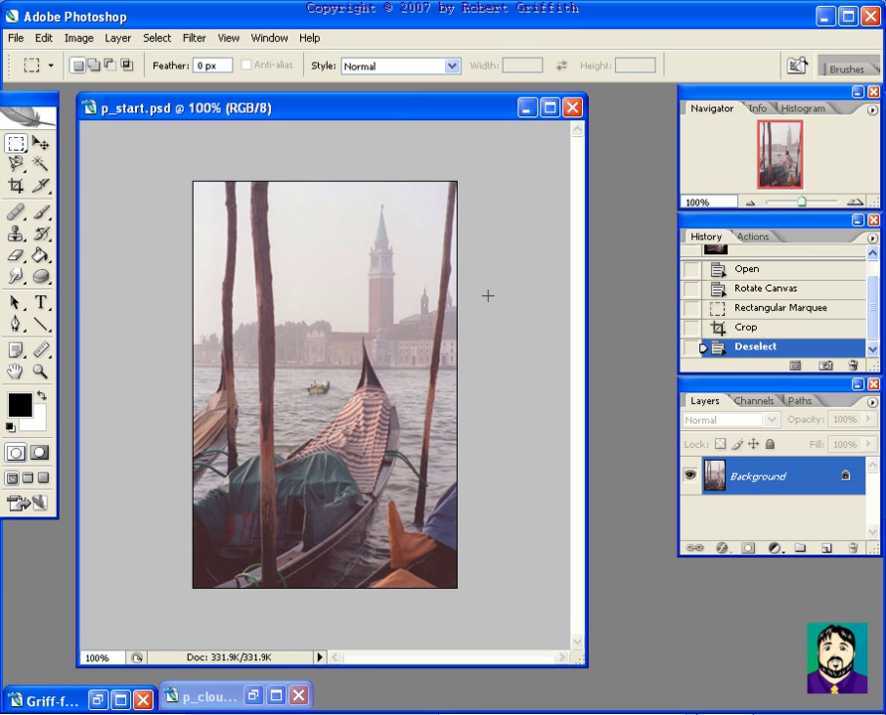
Apply Levels with input black 33 and white 237, checking the preview before accepting.
click(77, 38)
mouse_move(173, 88)
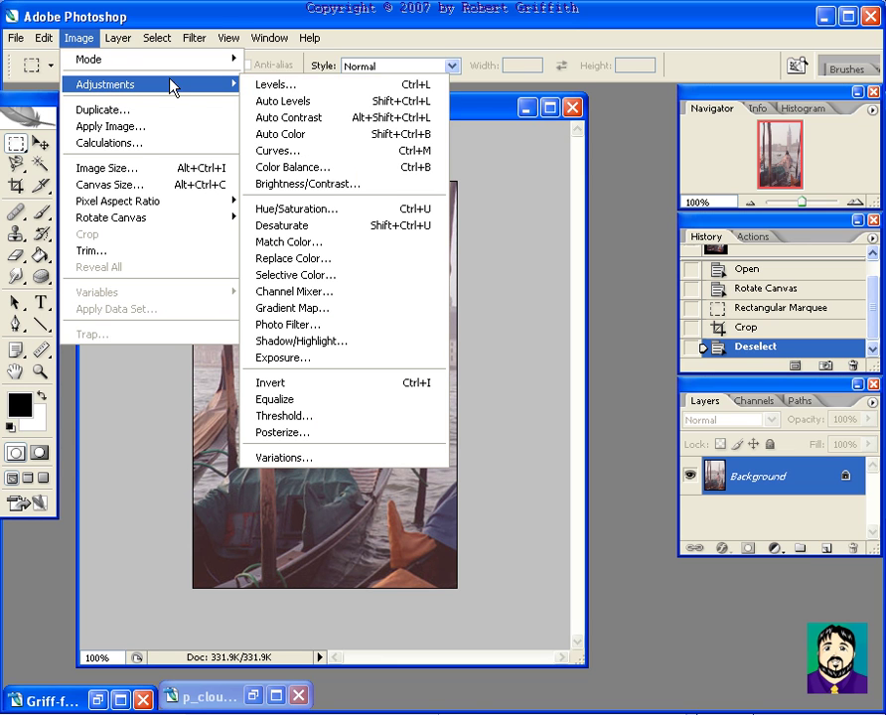
click(355, 91)
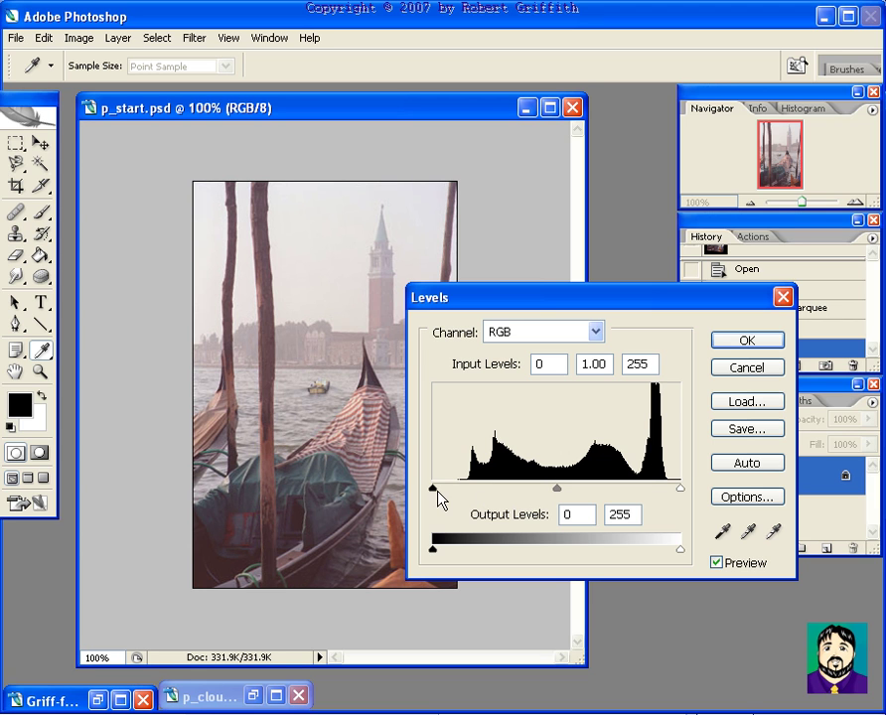
drag(433, 488, 467, 492)
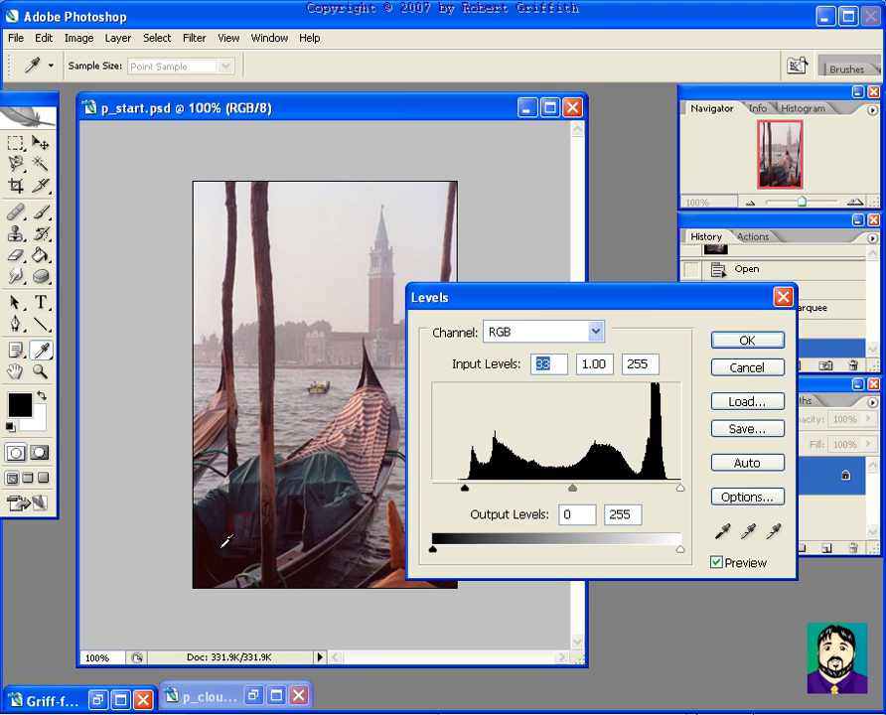
drag(680, 488, 662, 489)
click(717, 563)
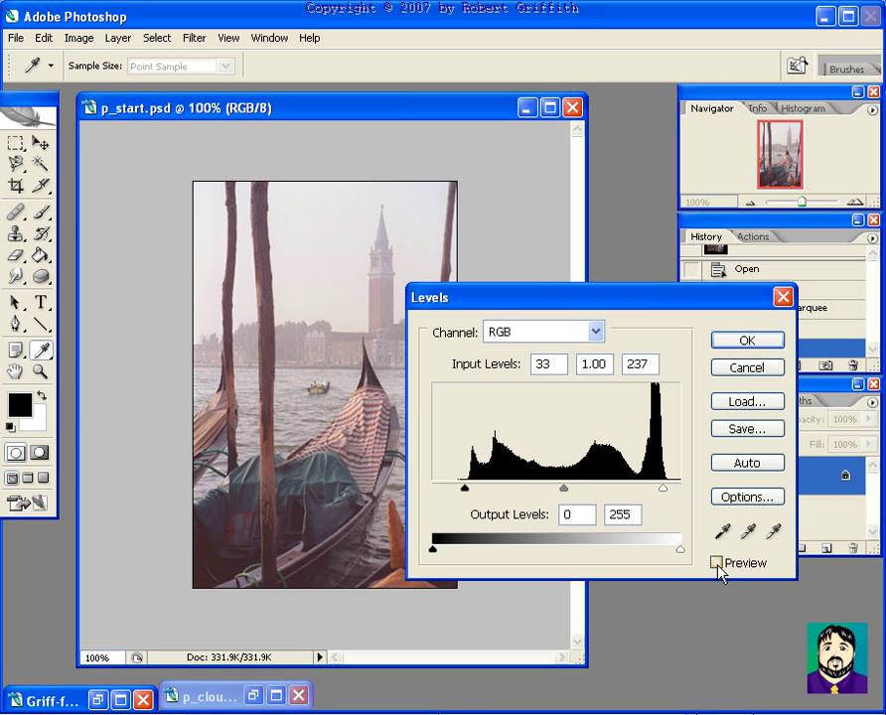
click(717, 563)
click(718, 564)
click(718, 564)
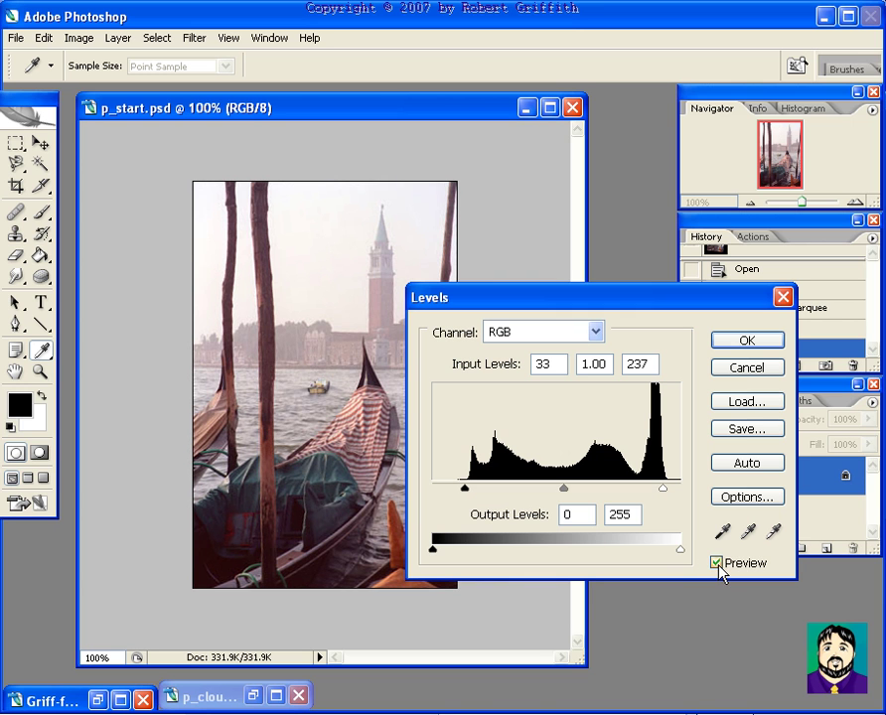
click(752, 344)
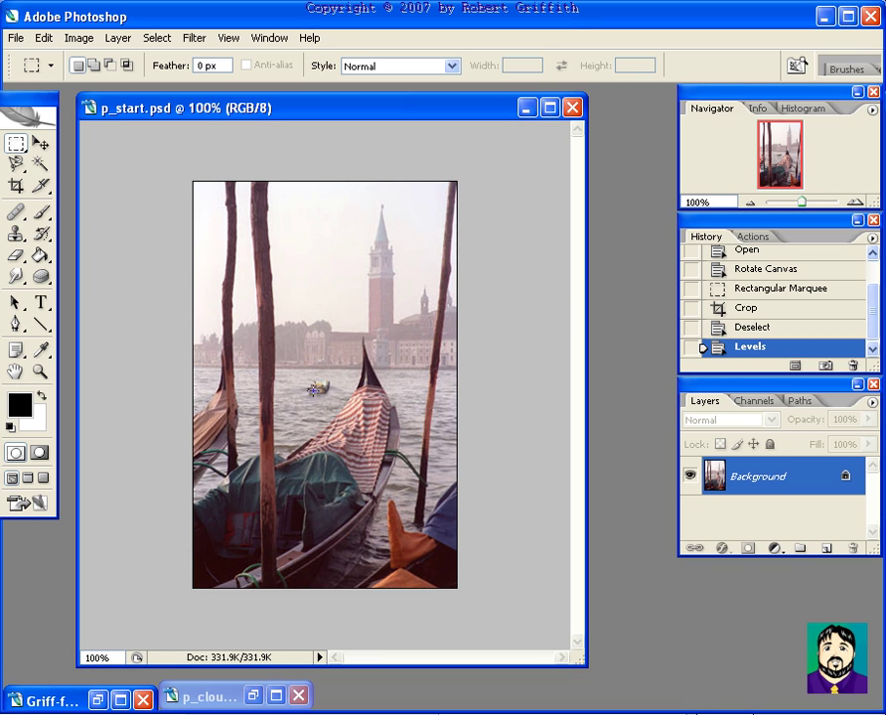
Clone Stamp nearby water over the small boat, adding a few touch-up strokes.
click(15, 237)
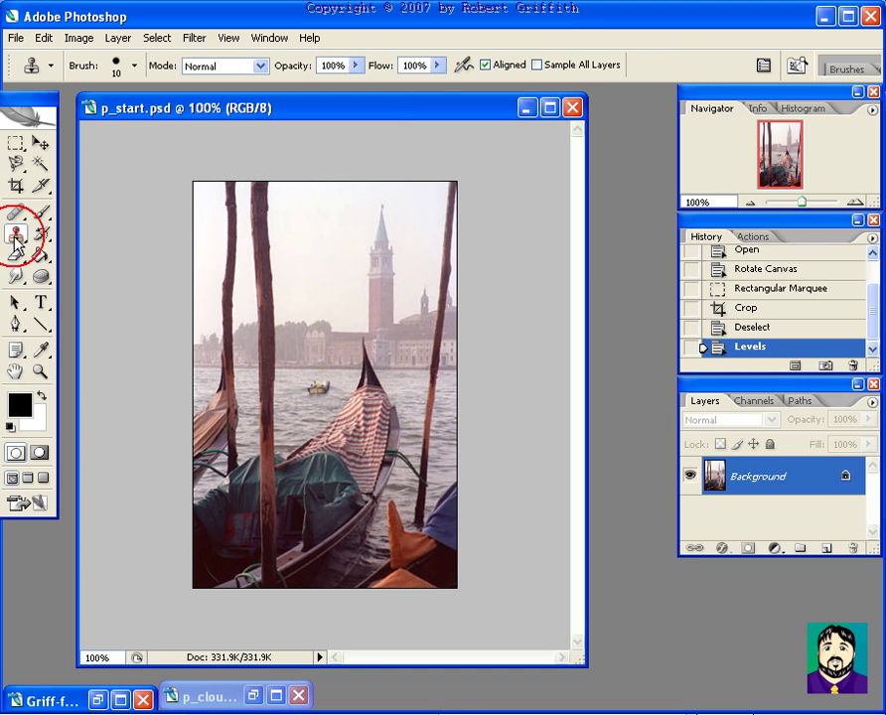
alt+click(407, 387)
mouse_move(319, 387)
mouse_down()
mouse_move(309, 393)
mouse_move(315, 385)
mouse_up()
click(330, 387)
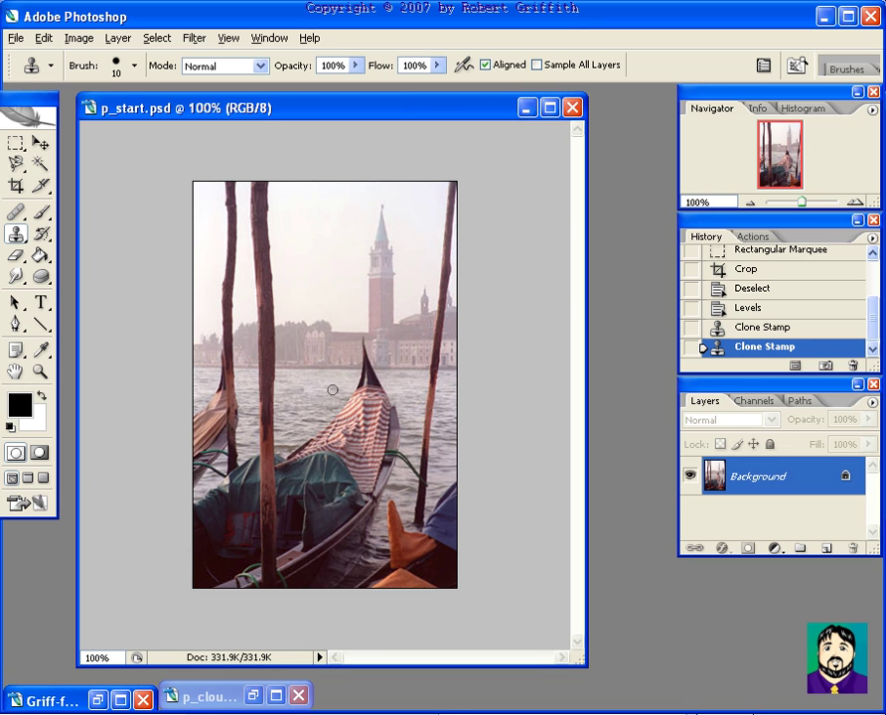
drag(332, 389, 343, 363)
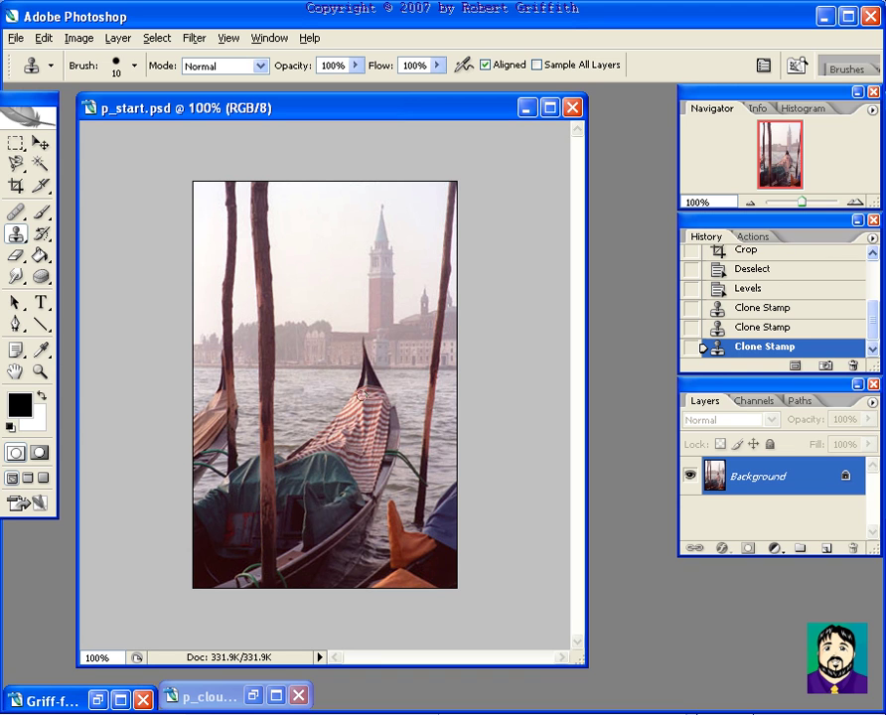
click(303, 390)
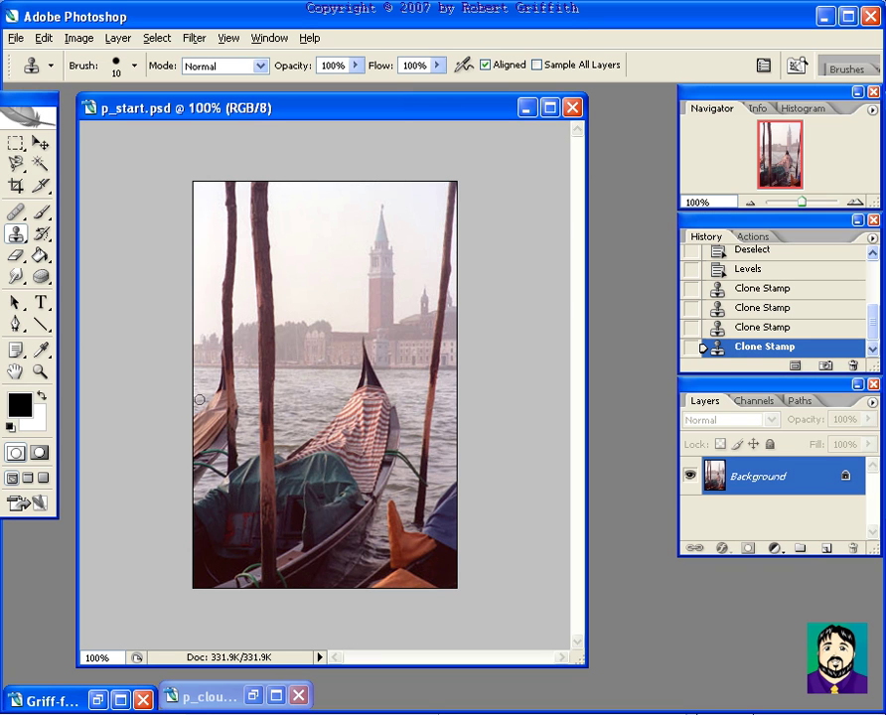
Choose the Dodge Tool on Highlights at 18% exposure with brush size 60.
click(40, 276)
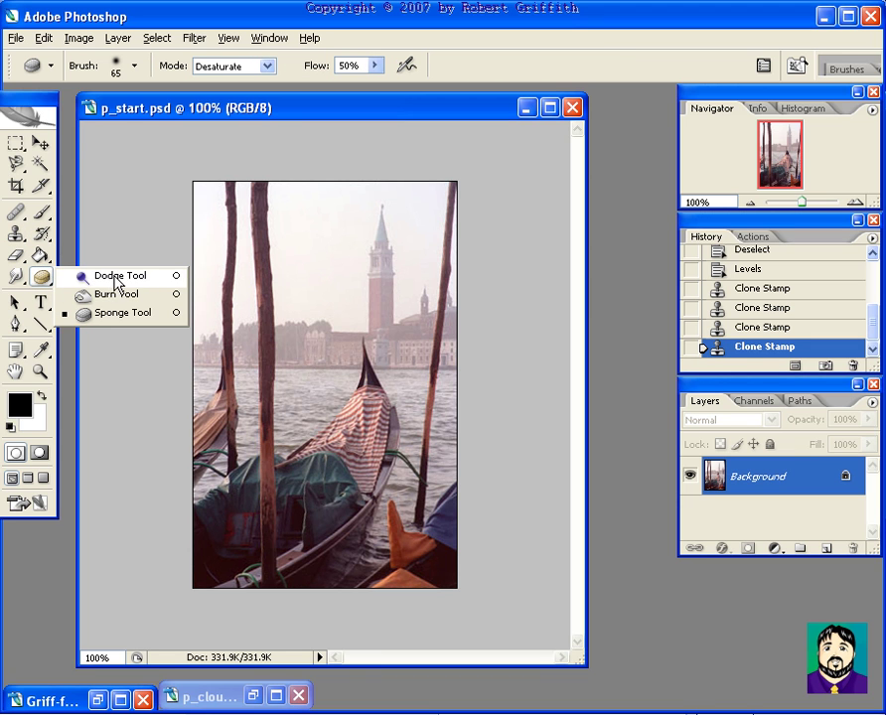
click(116, 278)
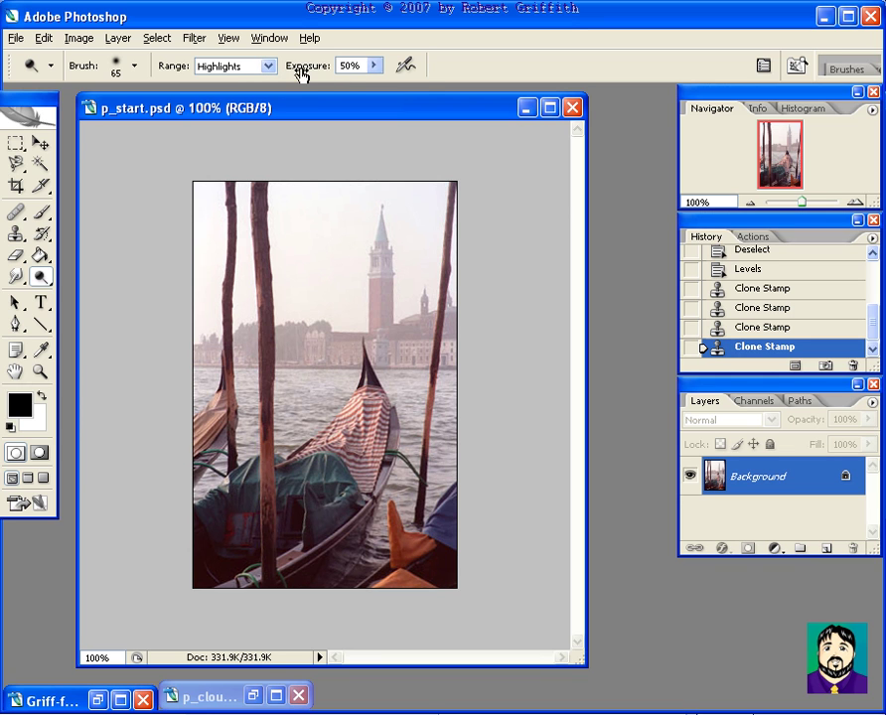
drag(372, 68, 347, 86)
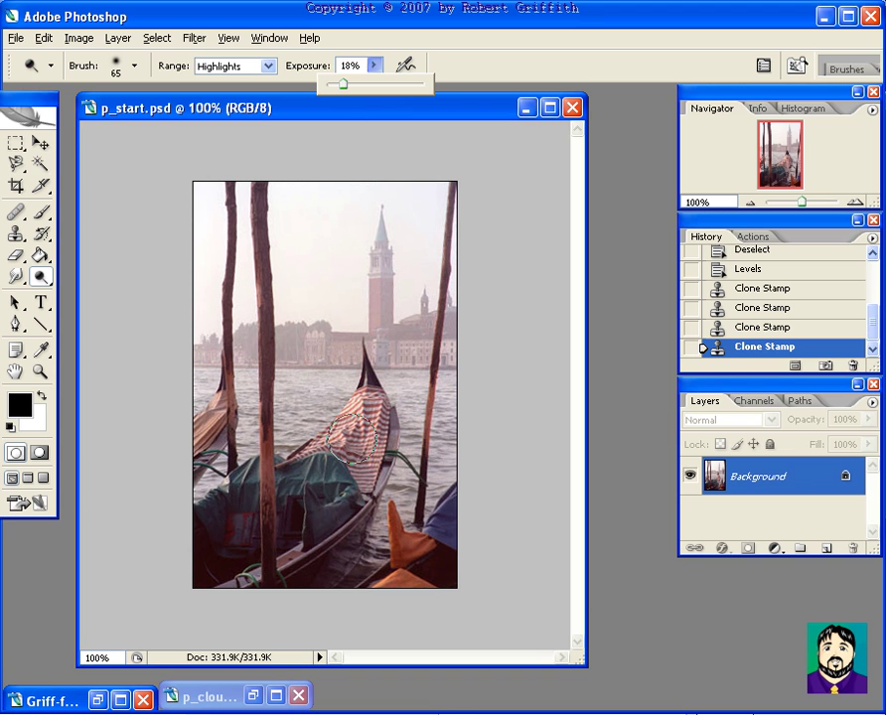
key(bracketleft)
key(bracketleft)
key(bracketleft)
Dodge the striped gondola cover, the prow tip and the left gondola's edge.
mouse_move(373, 400)
mouse_down()
mouse_move(346, 436)
mouse_move(355, 411)
mouse_move(324, 445)
mouse_move(348, 428)
mouse_move(351, 459)
mouse_move(363, 459)
mouse_move(382, 421)
mouse_move(359, 477)
mouse_up()
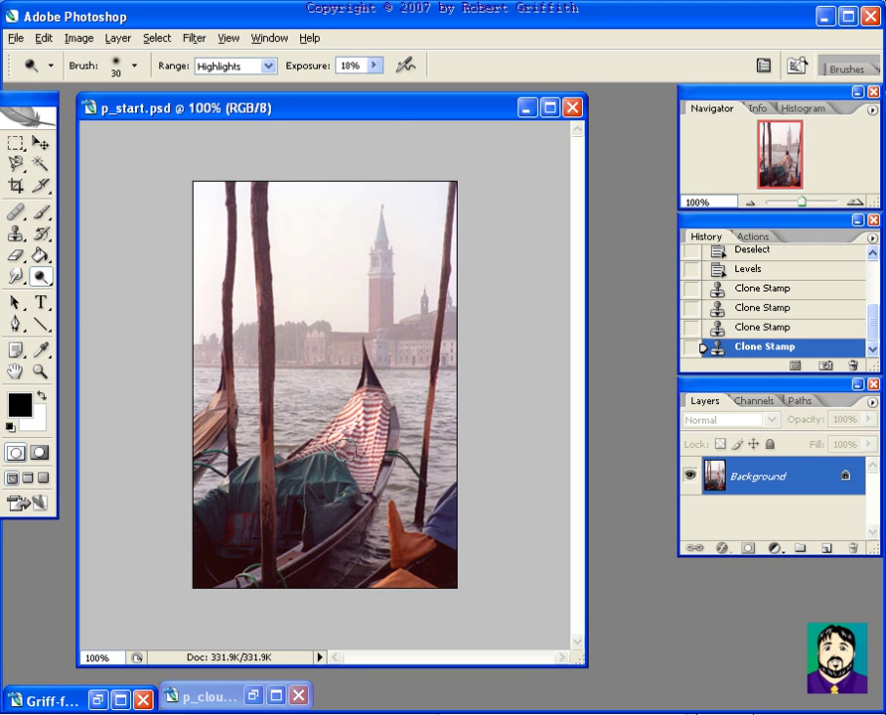
drag(303, 445, 300, 455)
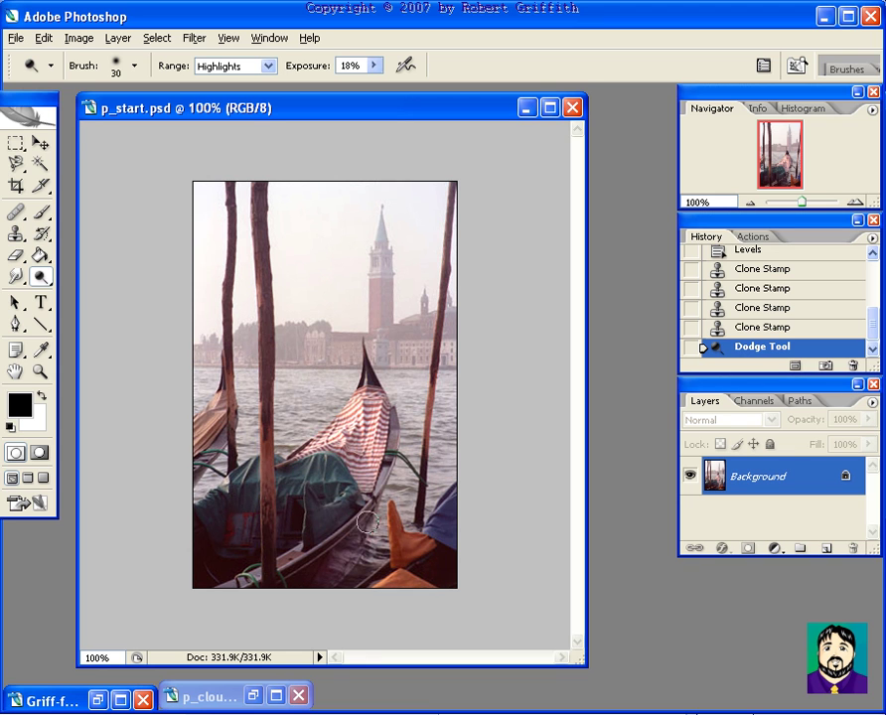
click(375, 377)
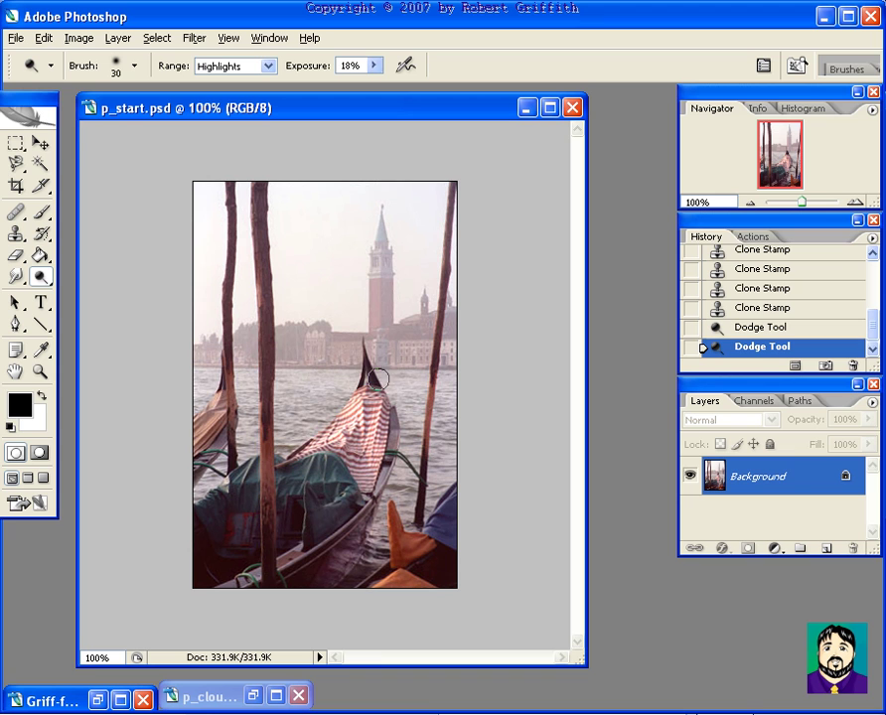
click(275, 323)
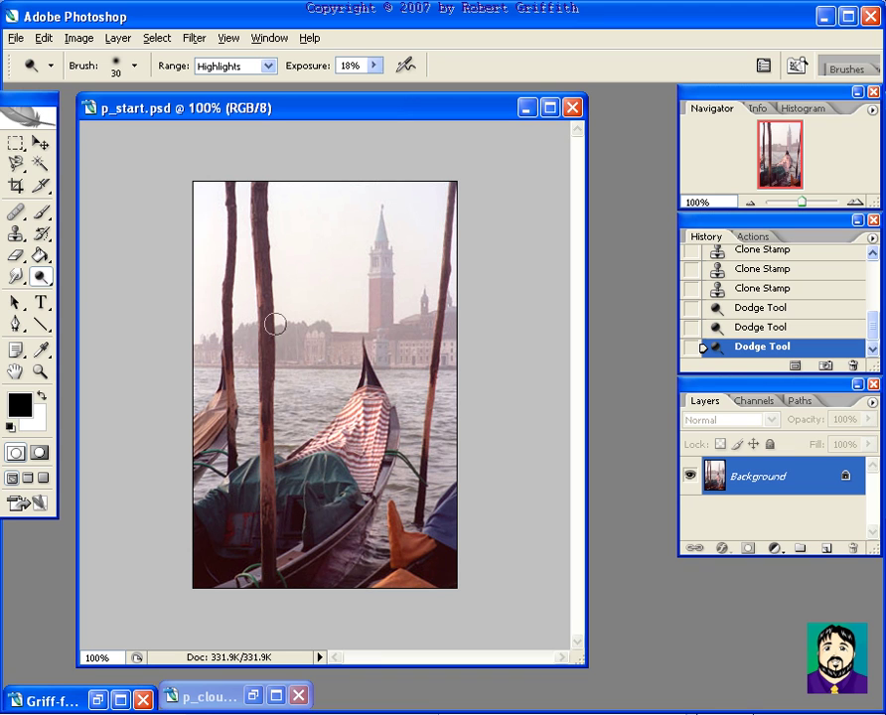
click(203, 433)
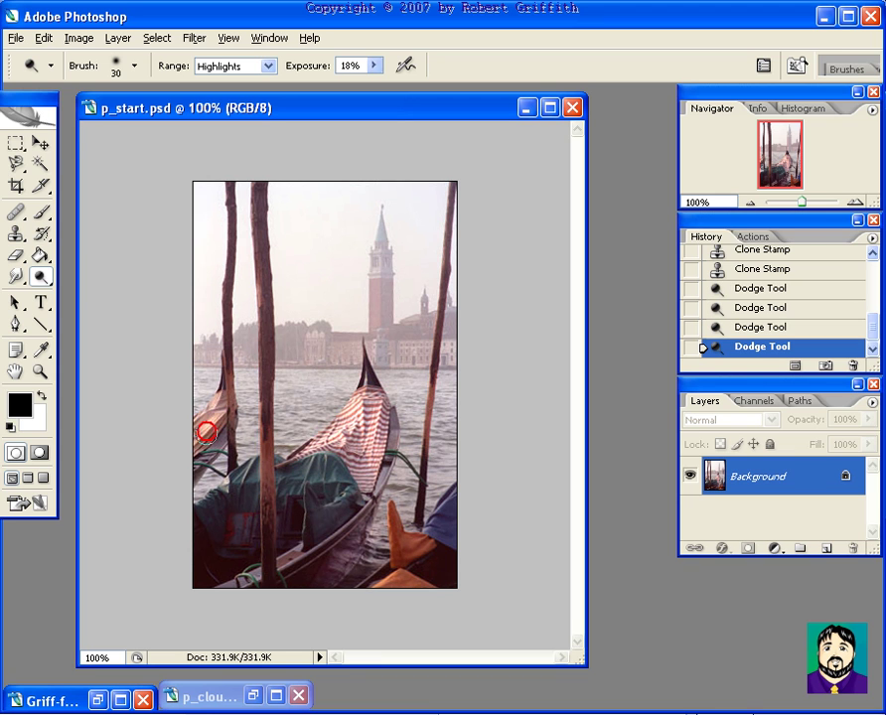
click(203, 437)
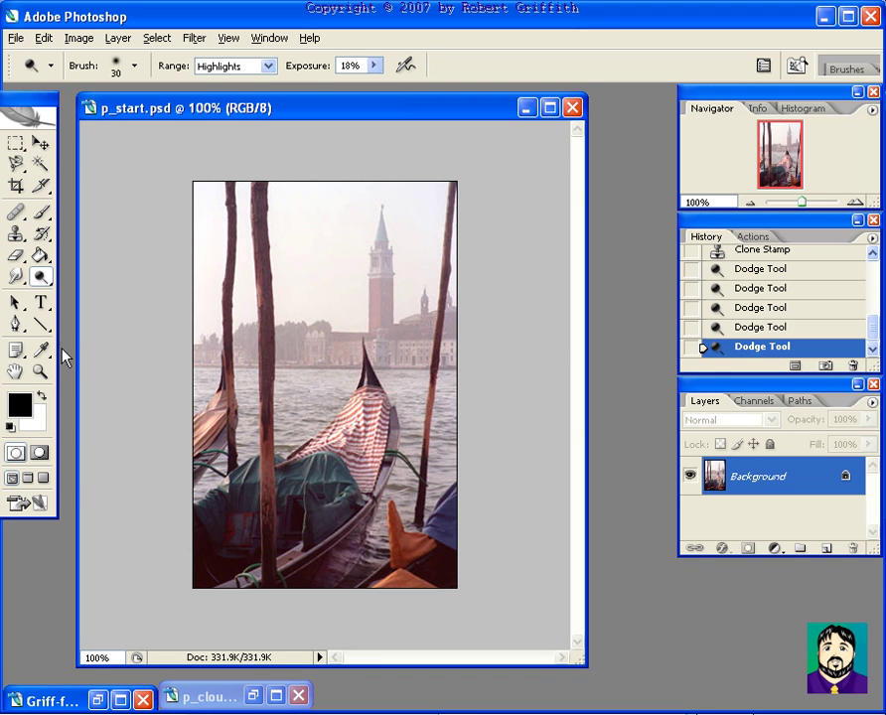
Burn the gondola hulls with the Burn Tool set to Shadows, 8% exposure, brush 40.
drag(40, 279, 95, 296)
click(269, 66)
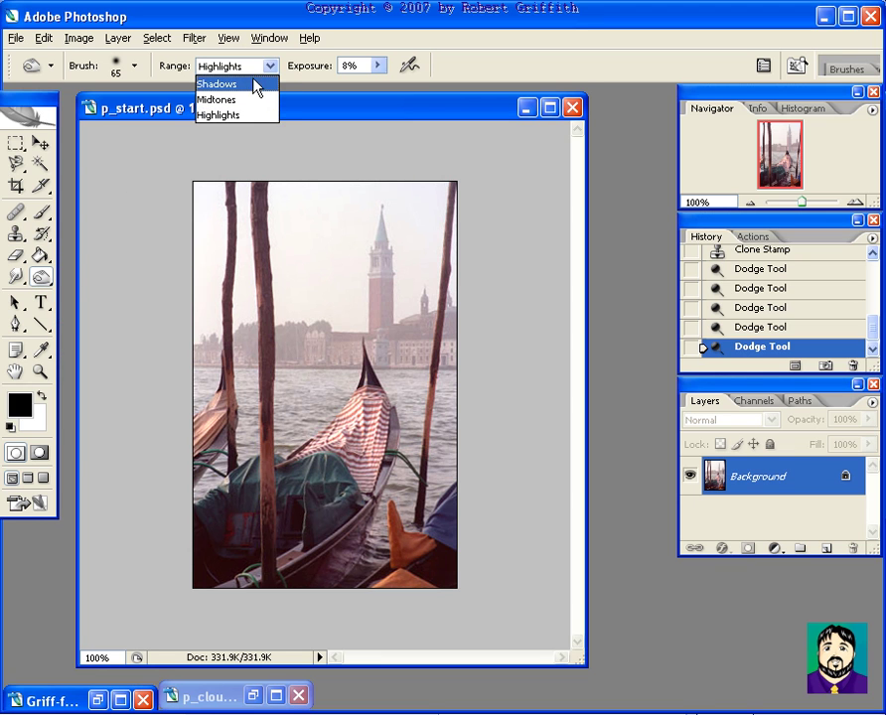
click(257, 85)
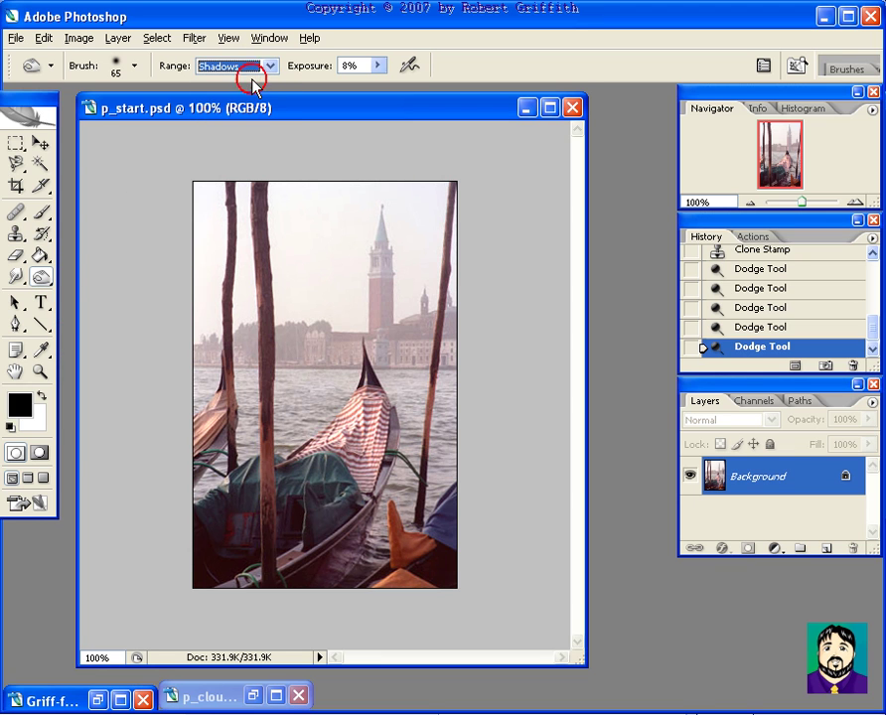
click(377, 66)
click(377, 66)
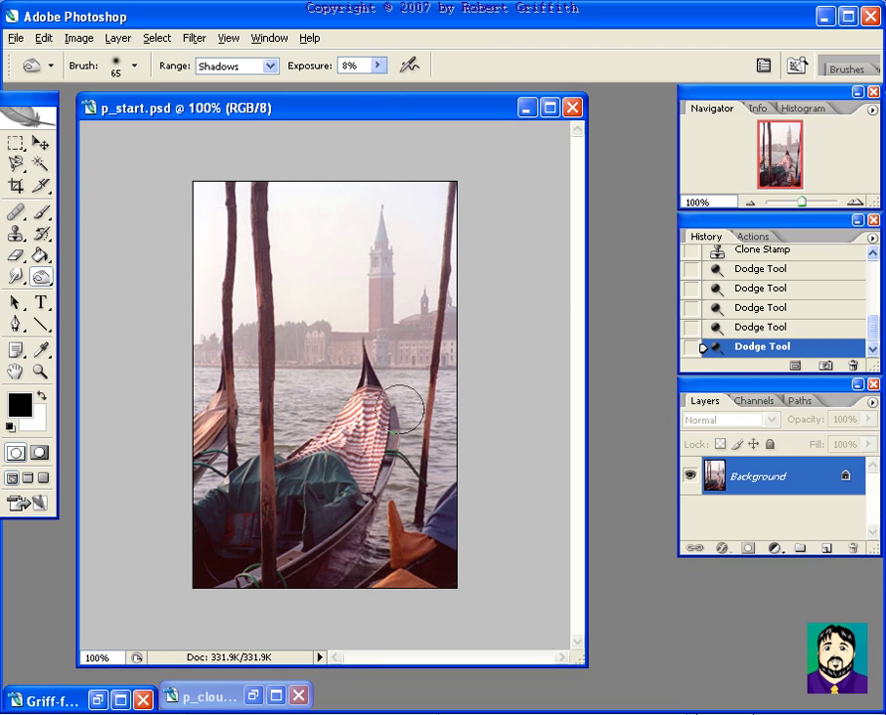
key(bracketleft)
key(bracketleft)
key(bracketleft)
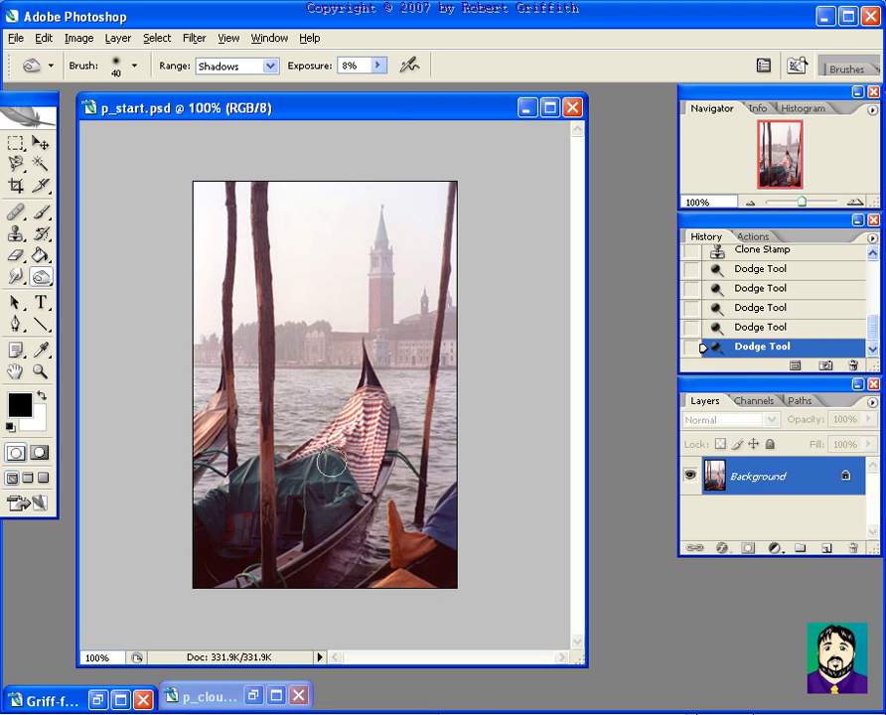
mouse_move(316, 509)
mouse_down()
mouse_move(363, 524)
mouse_move(327, 574)
mouse_move(263, 515)
mouse_up()
drag(204, 438, 251, 331)
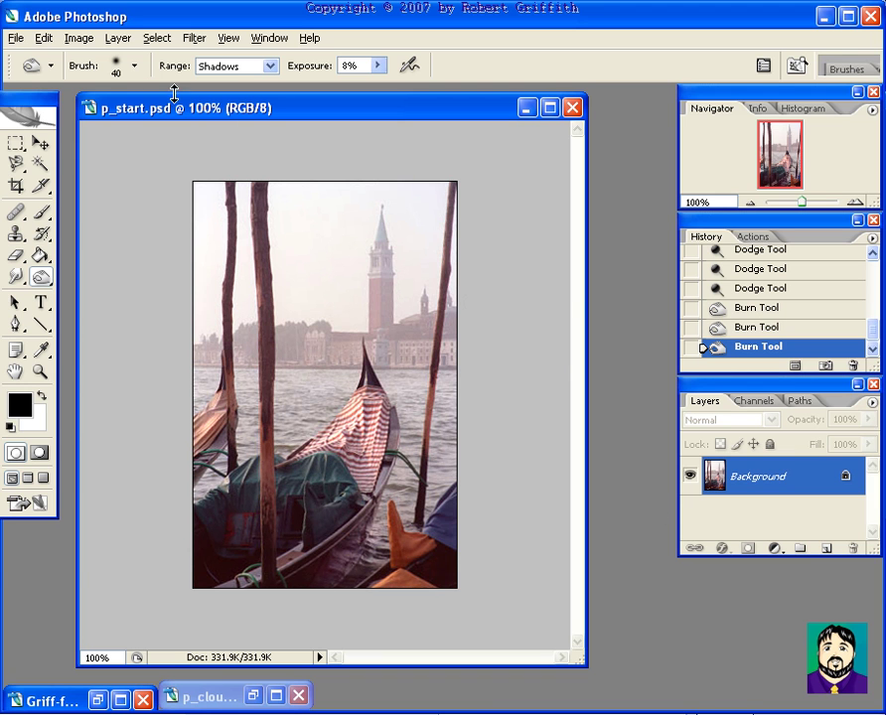
Revert the file, then undo the revert to restore all edits.
click(15, 38)
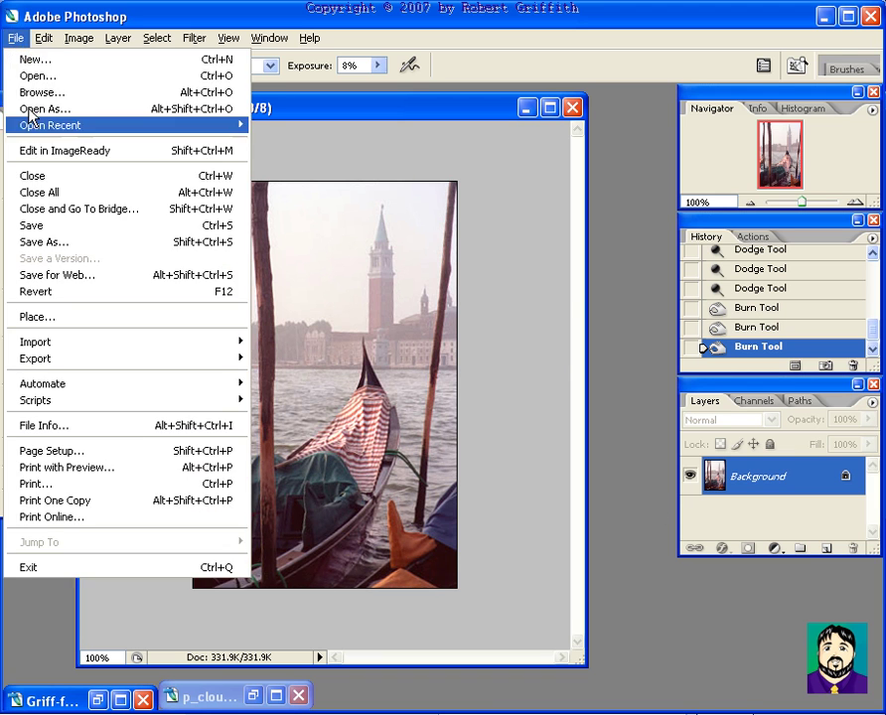
click(48, 294)
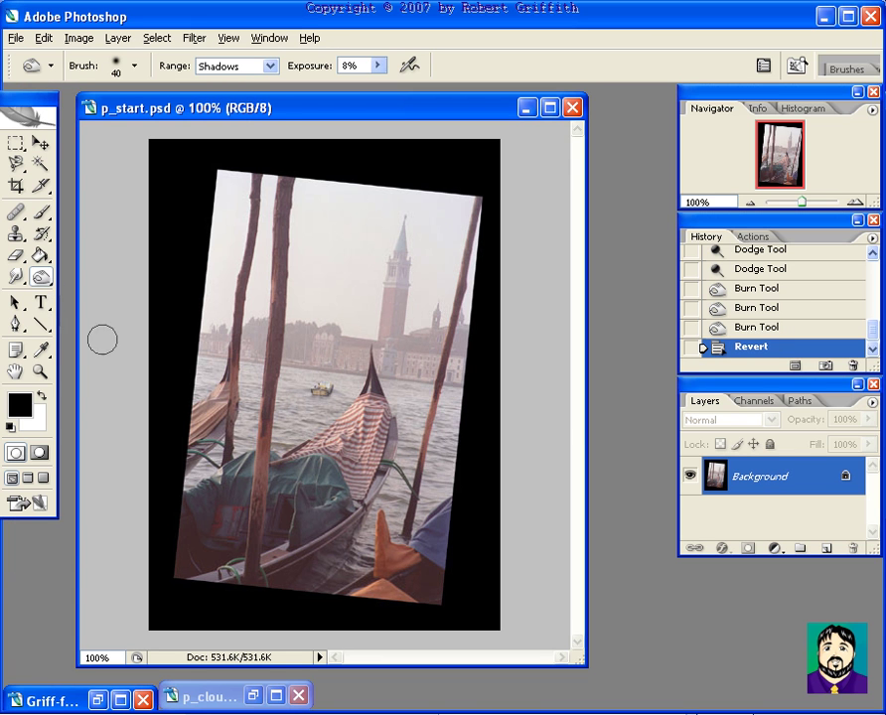
click(43, 38)
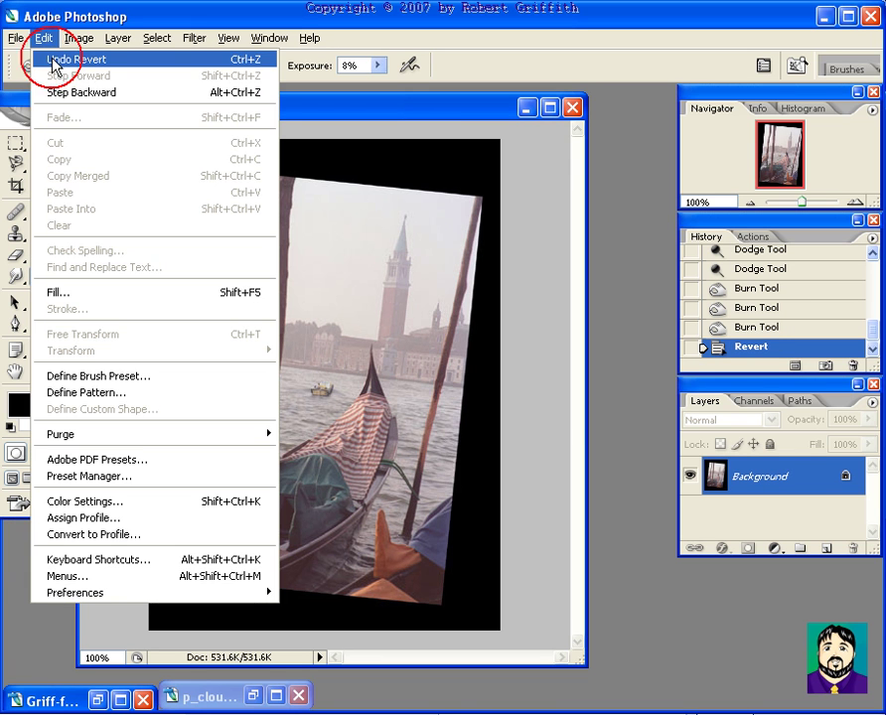
click(54, 61)
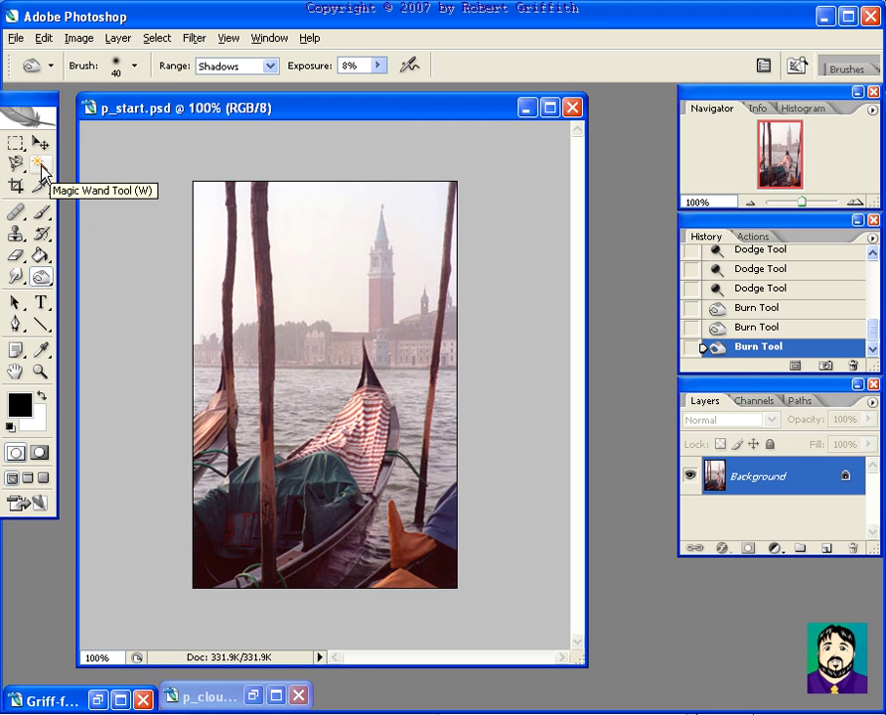
Try Magic Wand selections on the sky around the bell tower and poles.
click(41, 166)
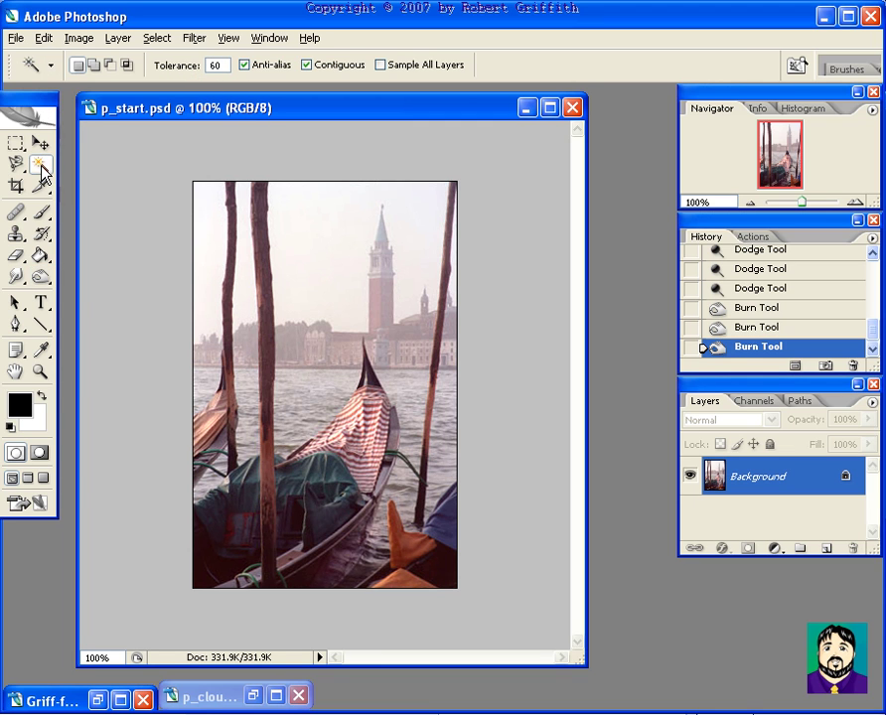
click(323, 263)
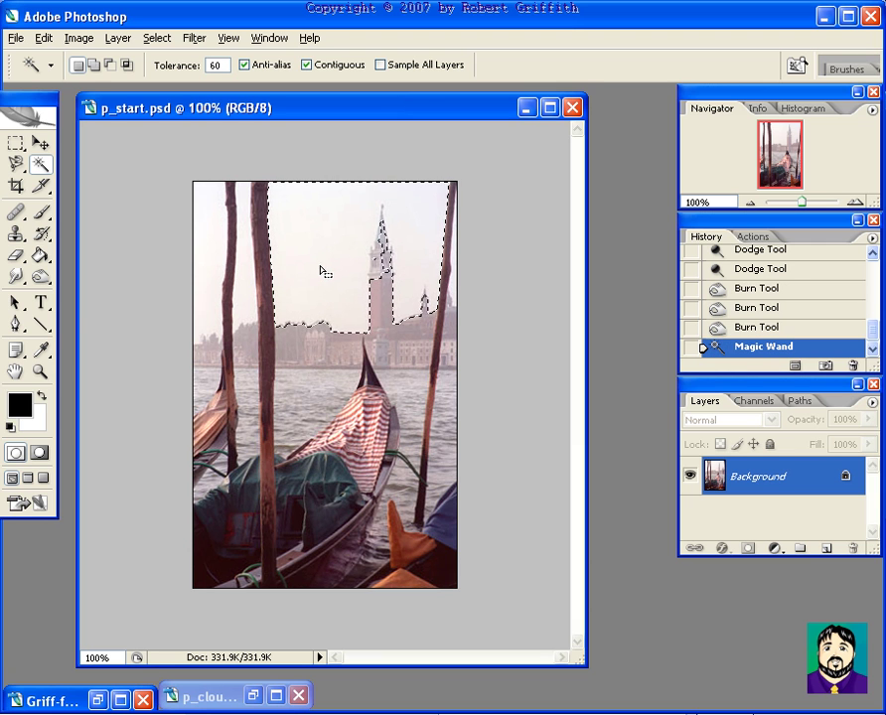
click(246, 298)
click(208, 277)
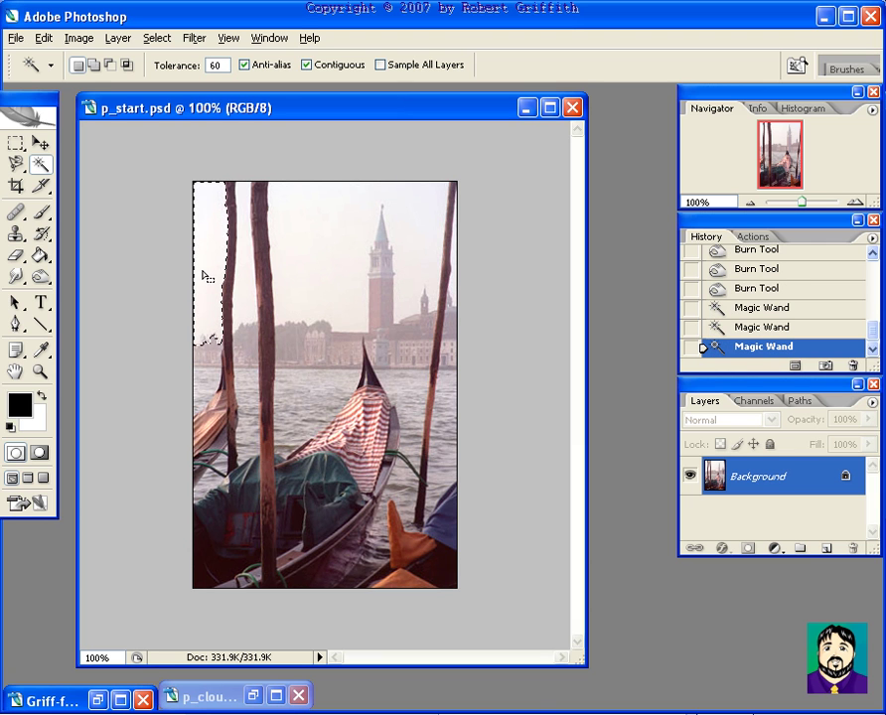
click(234, 298)
click(316, 277)
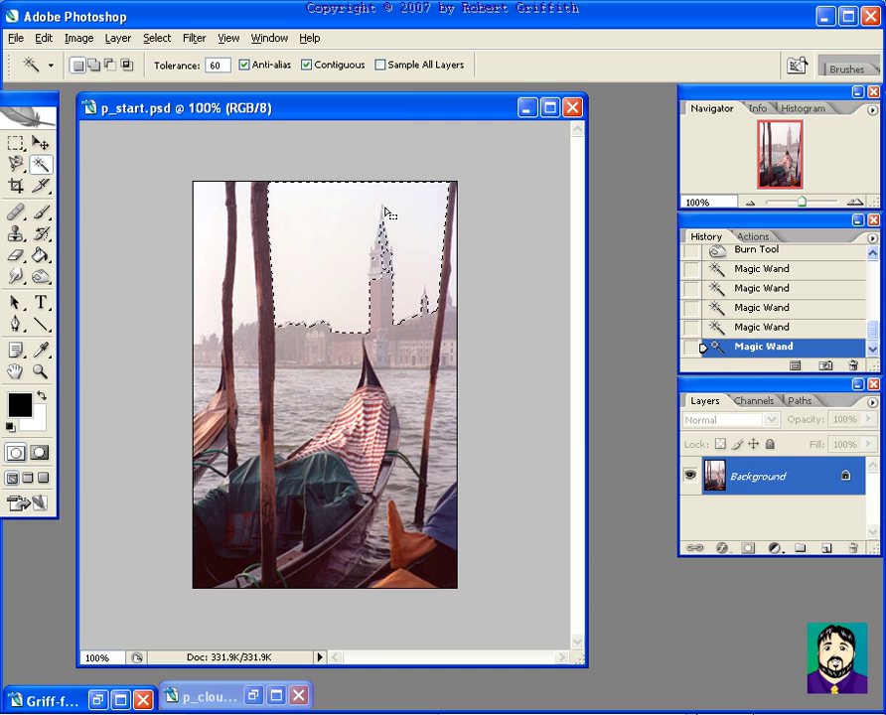
Set Tolerance to 20 and build the full sky selection by Shift-adding each area.
click(215, 64)
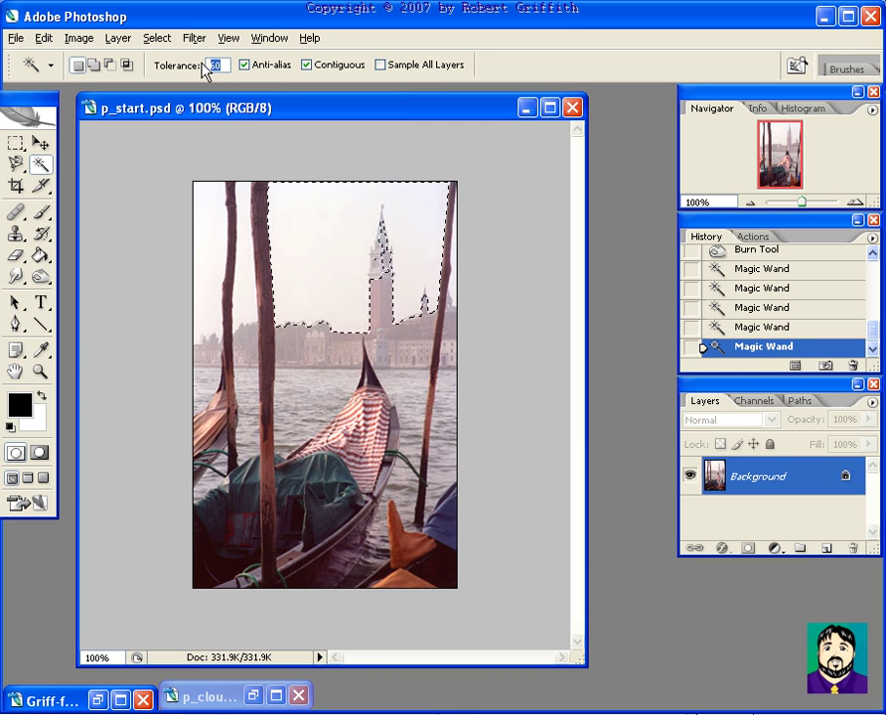
text(20)
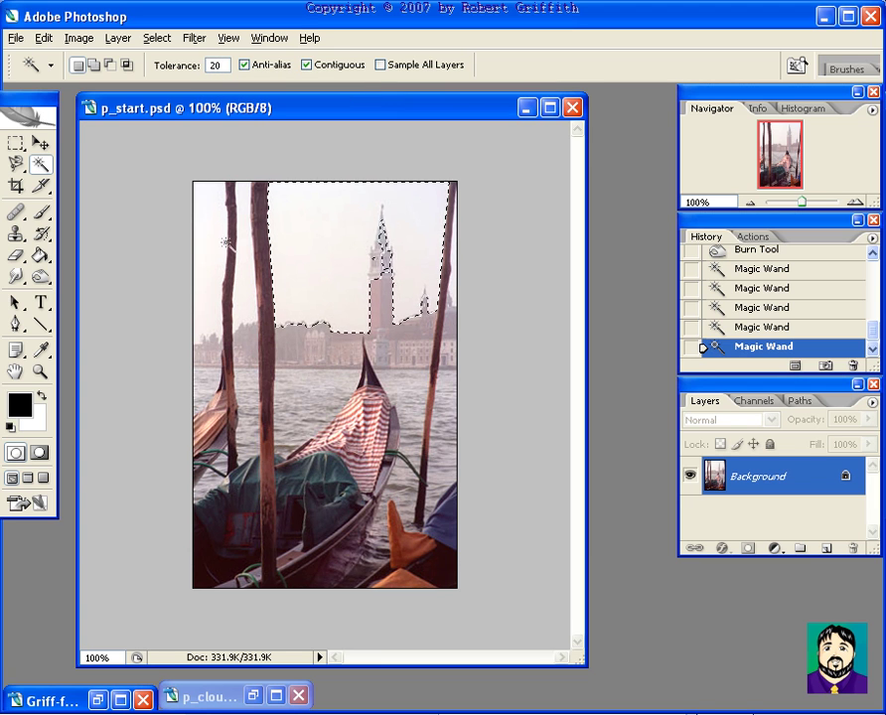
click(250, 293)
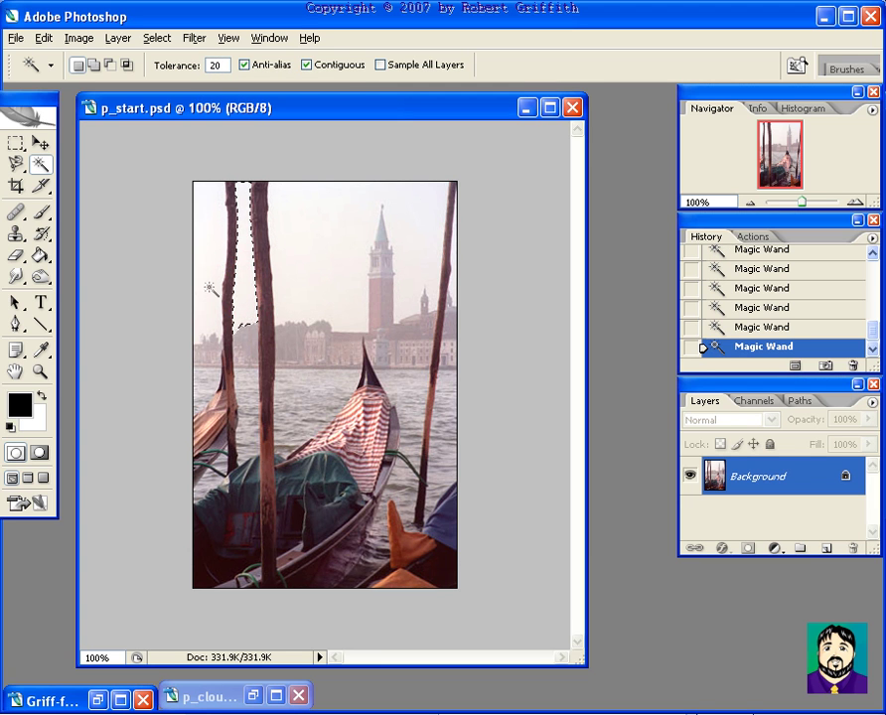
click(314, 251)
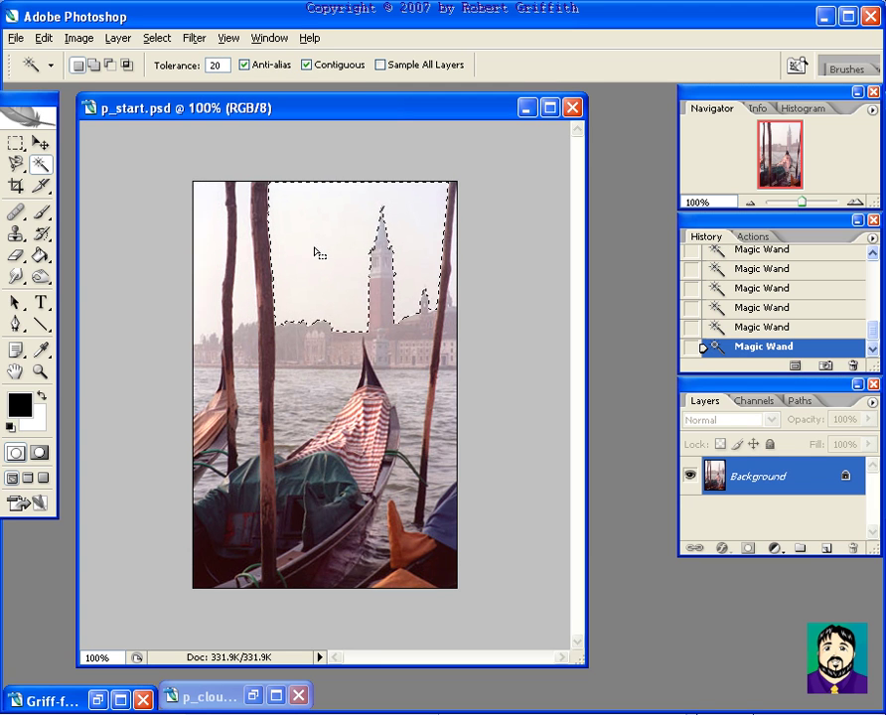
shift+click(409, 253)
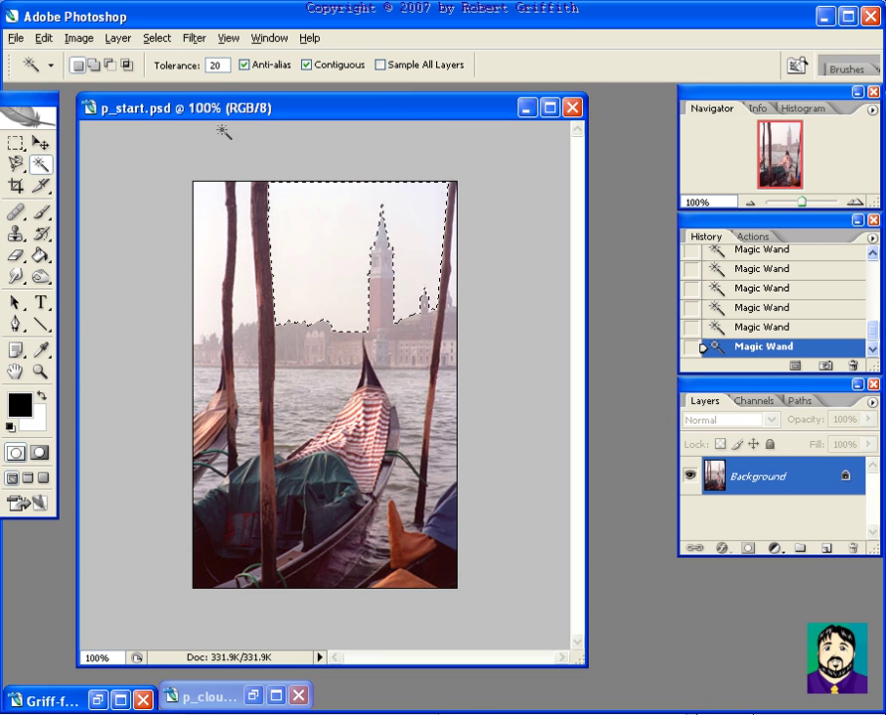
click(218, 217)
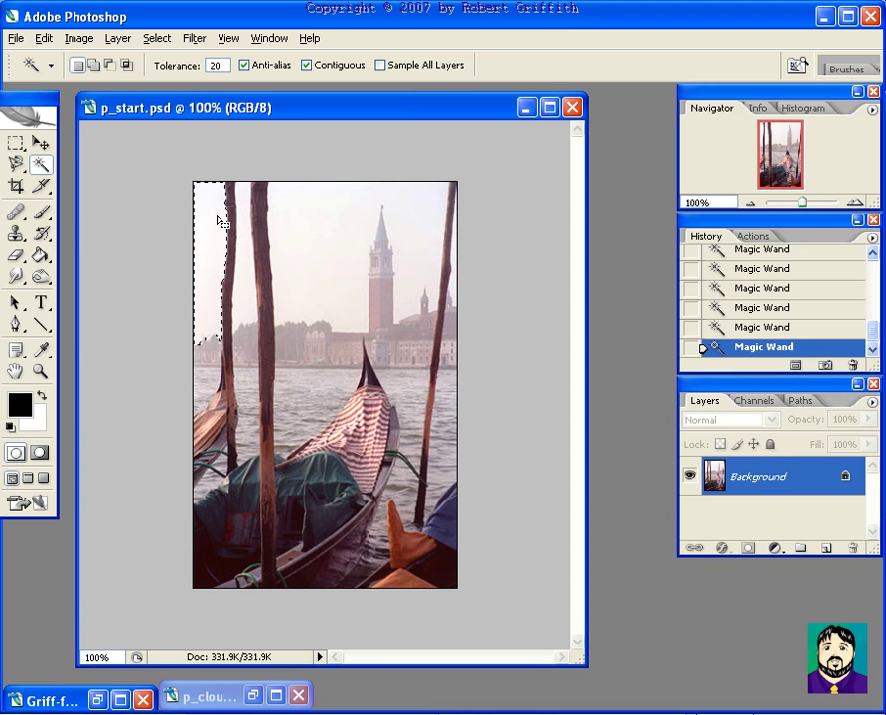
key(shift)
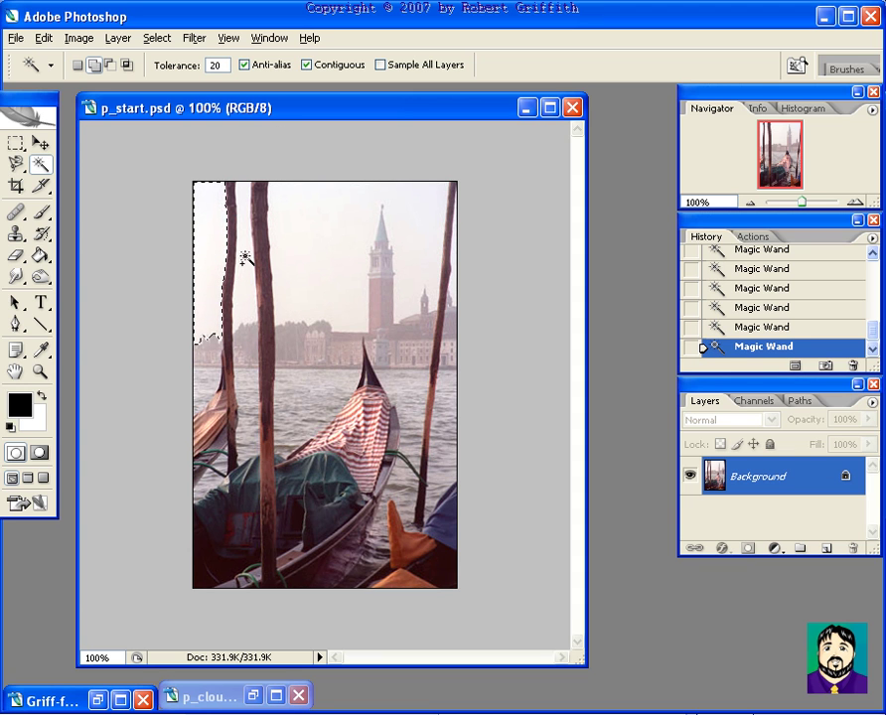
shift+click(323, 232)
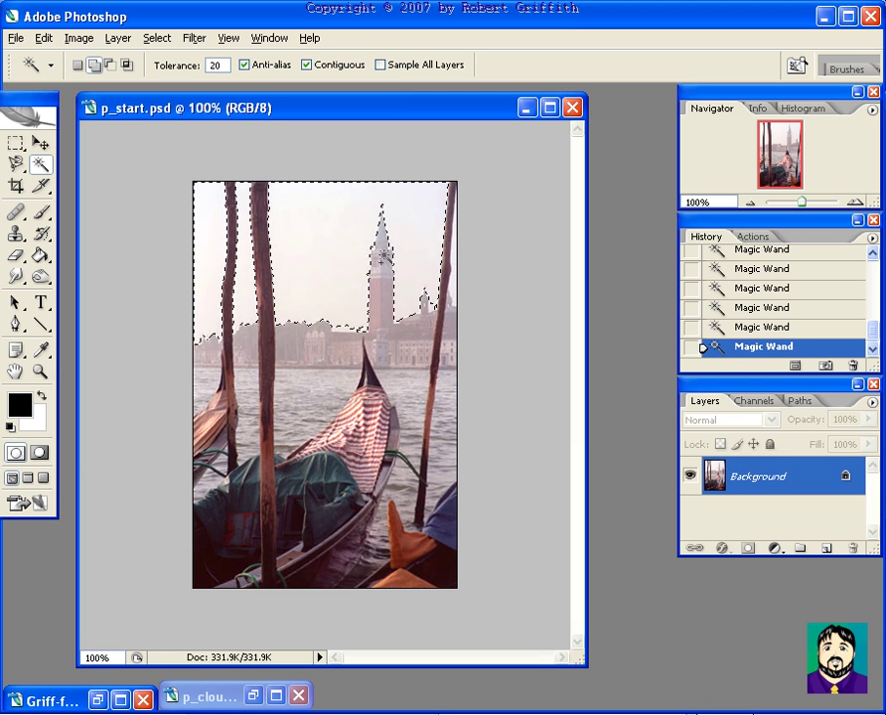
shift+click(453, 279)
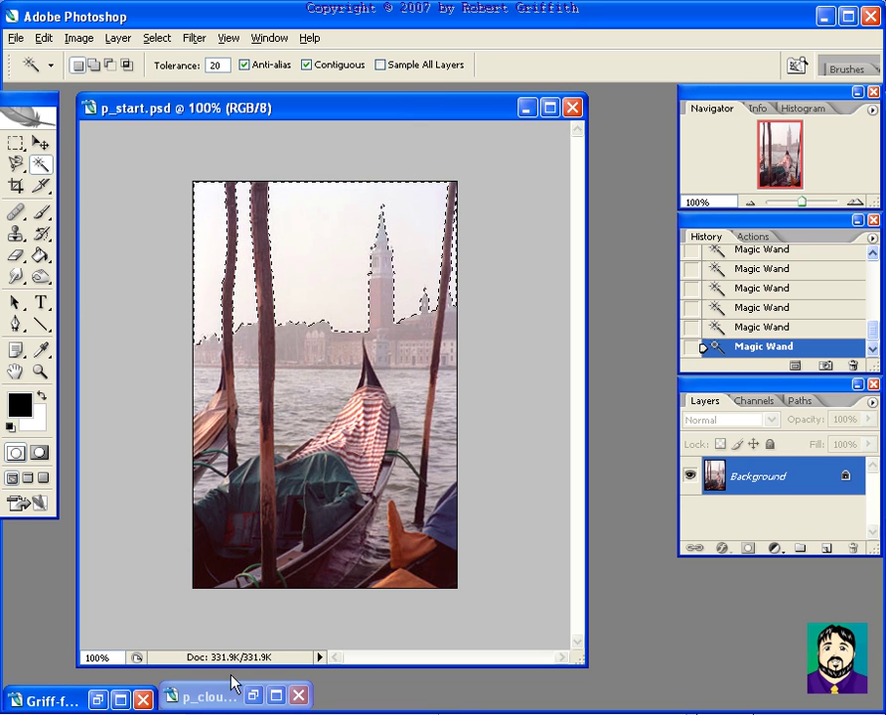
Select all of p_clouds.psd, then bring p_start.psd back to the front.
click(254, 699)
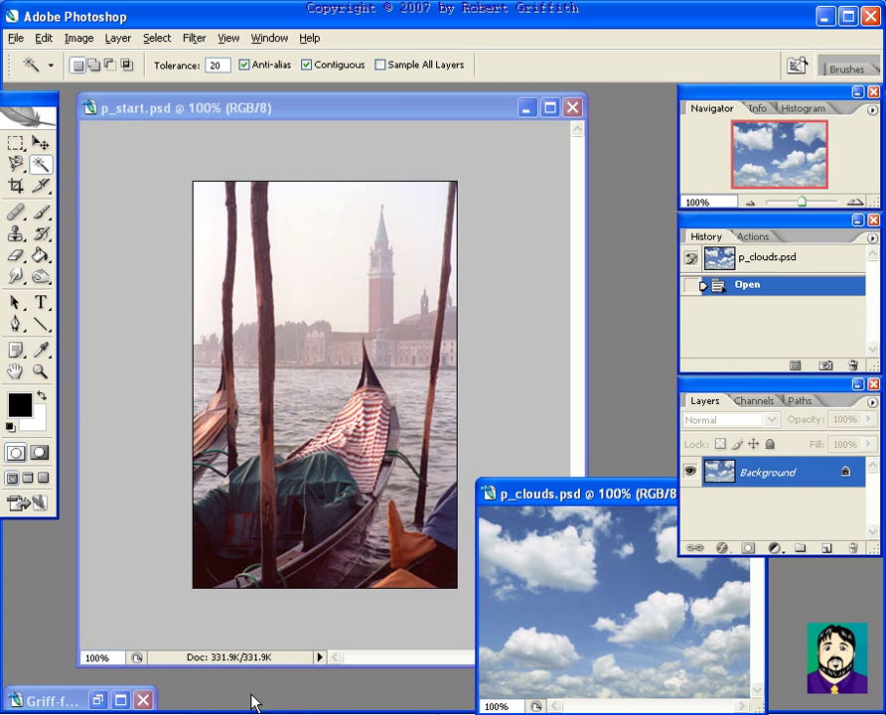
drag(513, 498, 388, 357)
key(ctrl+a)
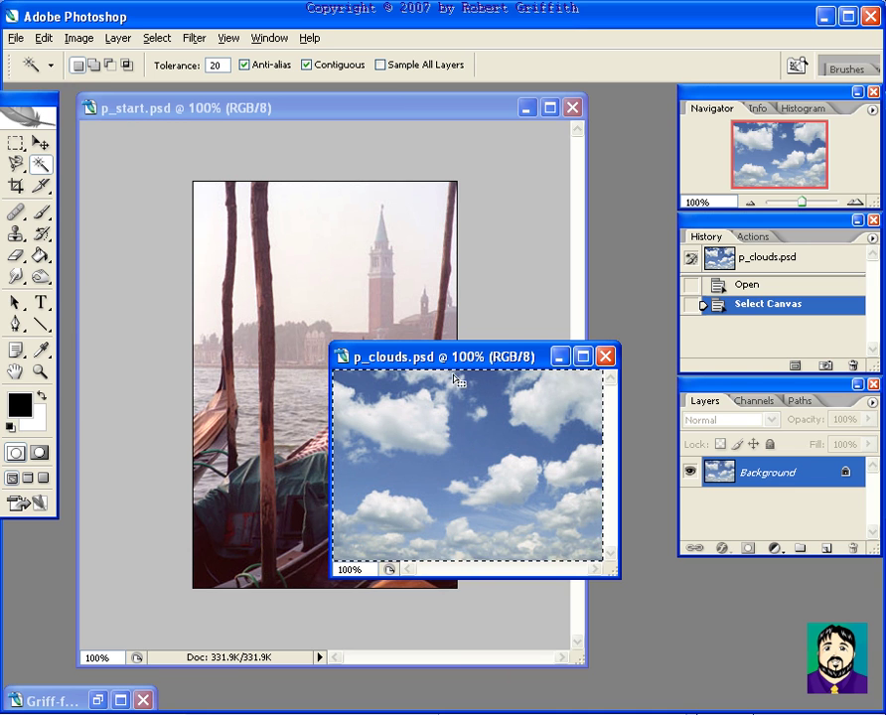
drag(446, 363, 647, 487)
click(342, 115)
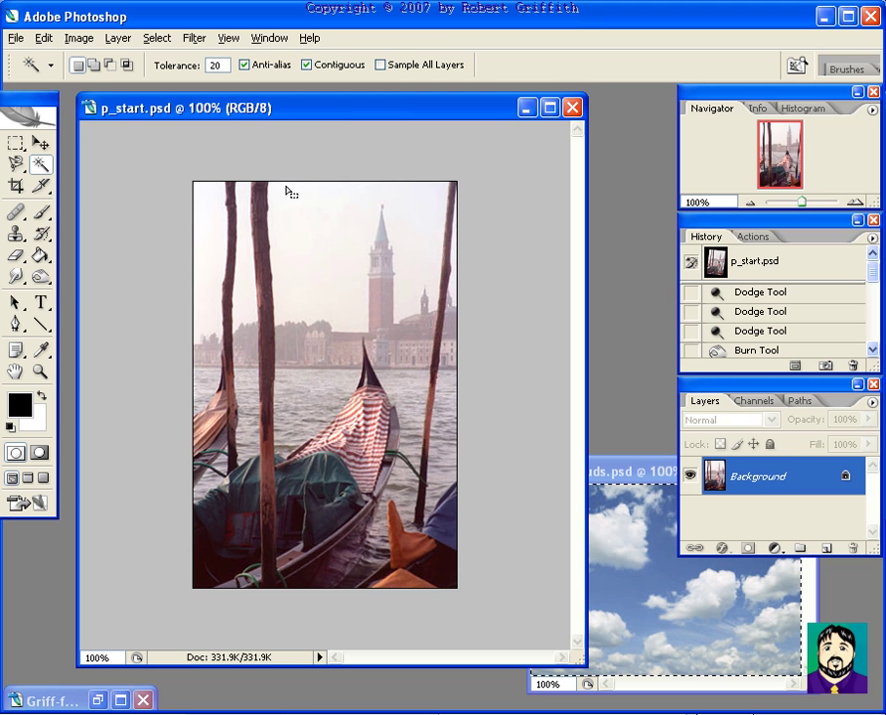
Add the sky around the tower and poles to the selection, then paste the clouds and undo it.
click(209, 226)
shift+click(245, 289)
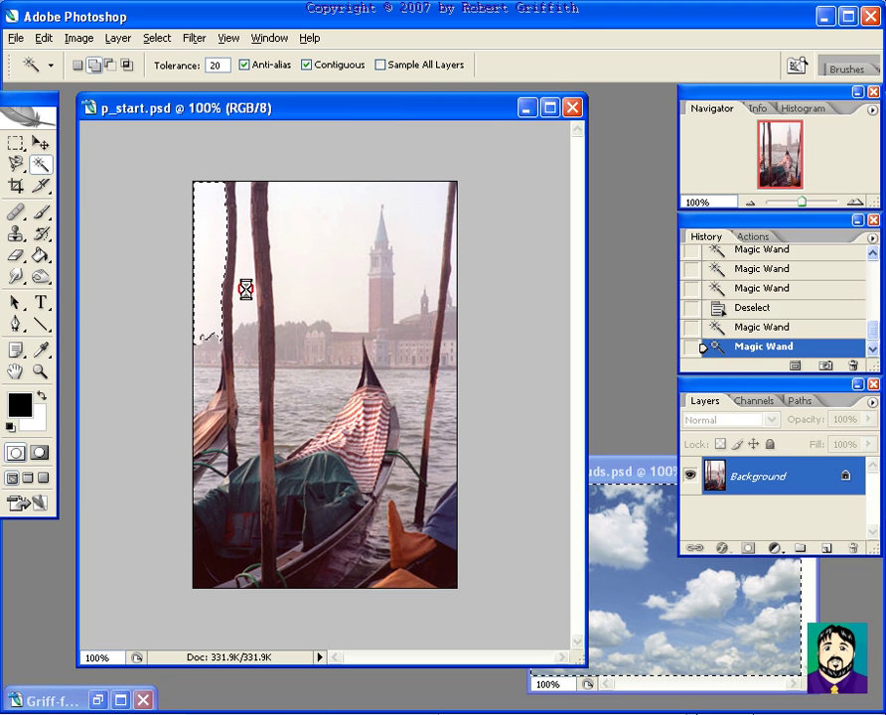
shift+click(328, 276)
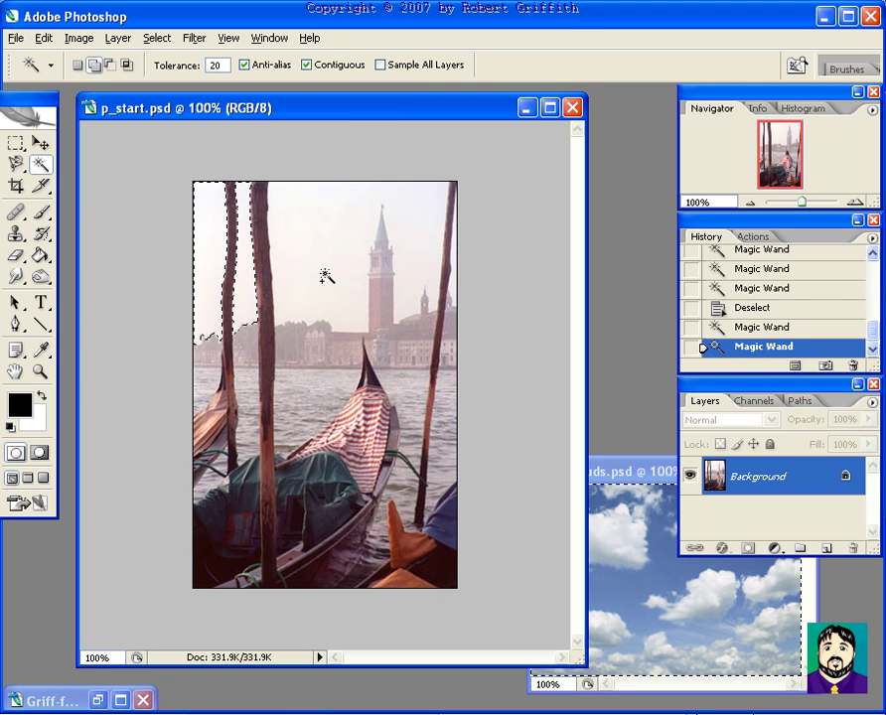
shift+click(453, 283)
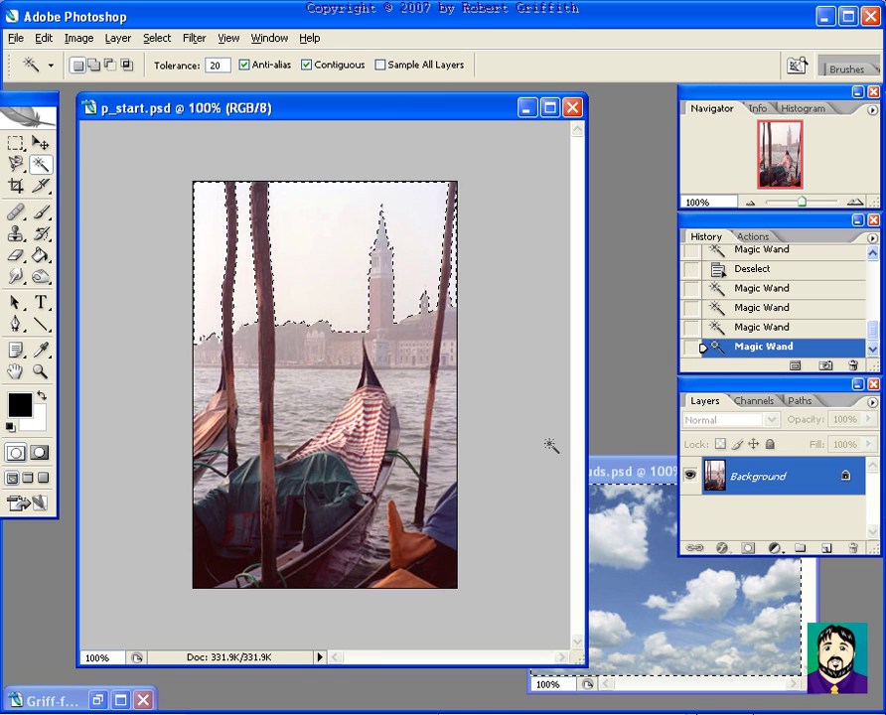
key(ctrl+v)
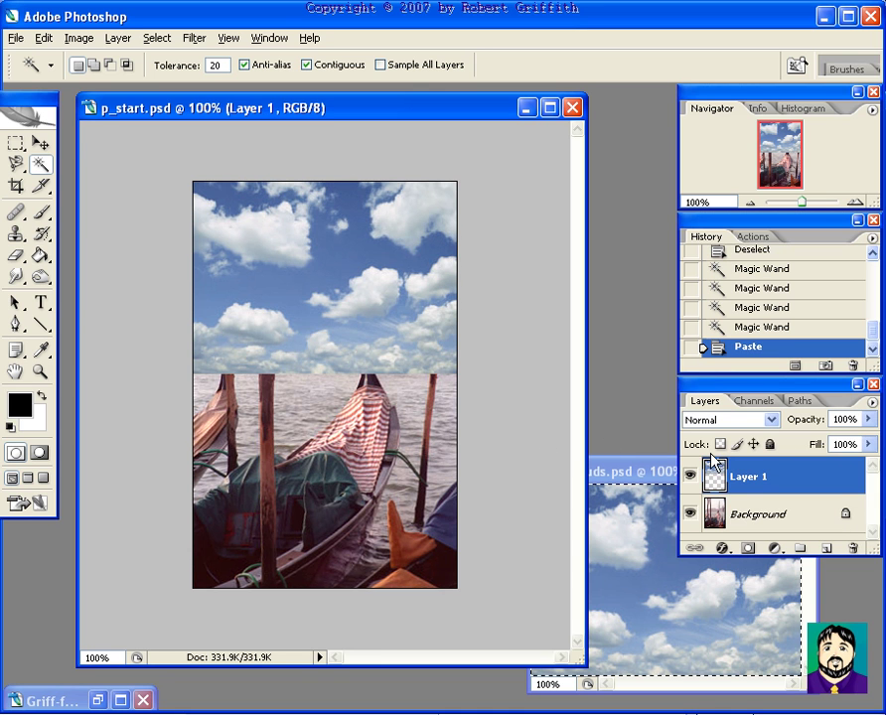
key(ctrl+z)
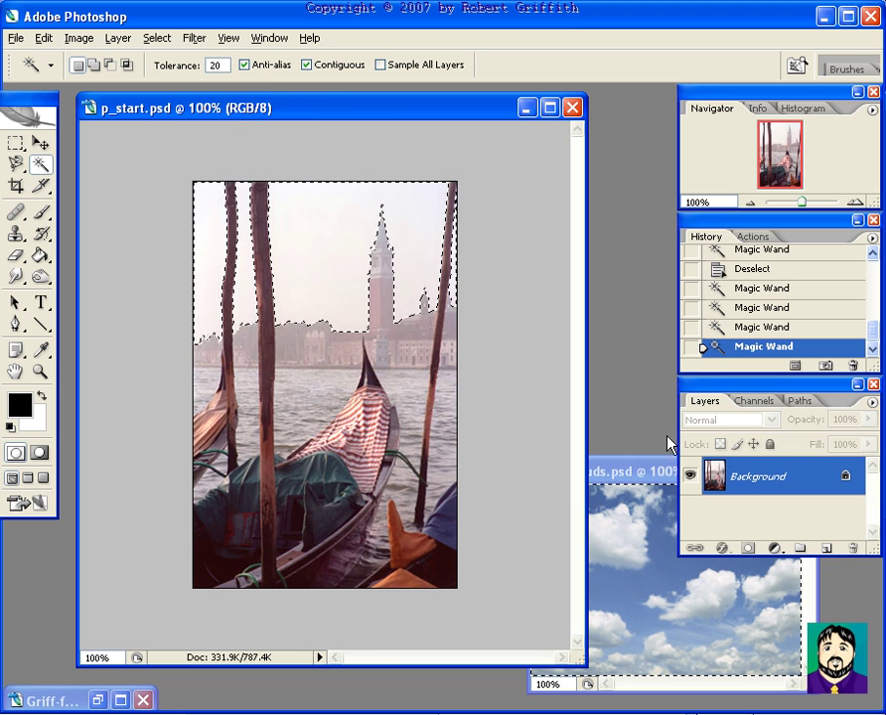
Paste Into the clouds inside the sky selection, nudge them up, fade Layer 1 to 58% opacity, and reselect Background.
click(38, 38)
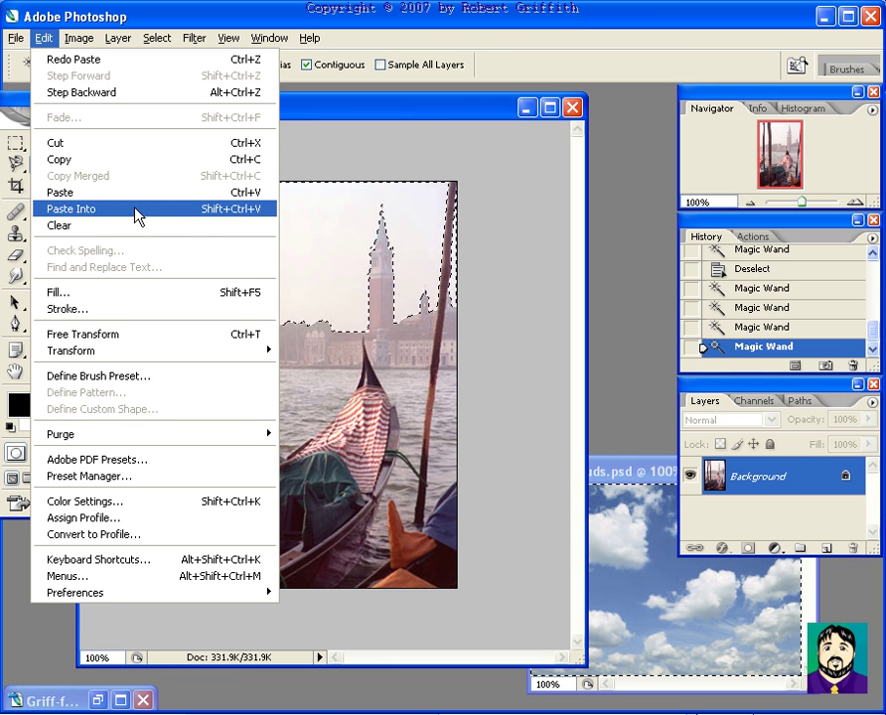
click(208, 210)
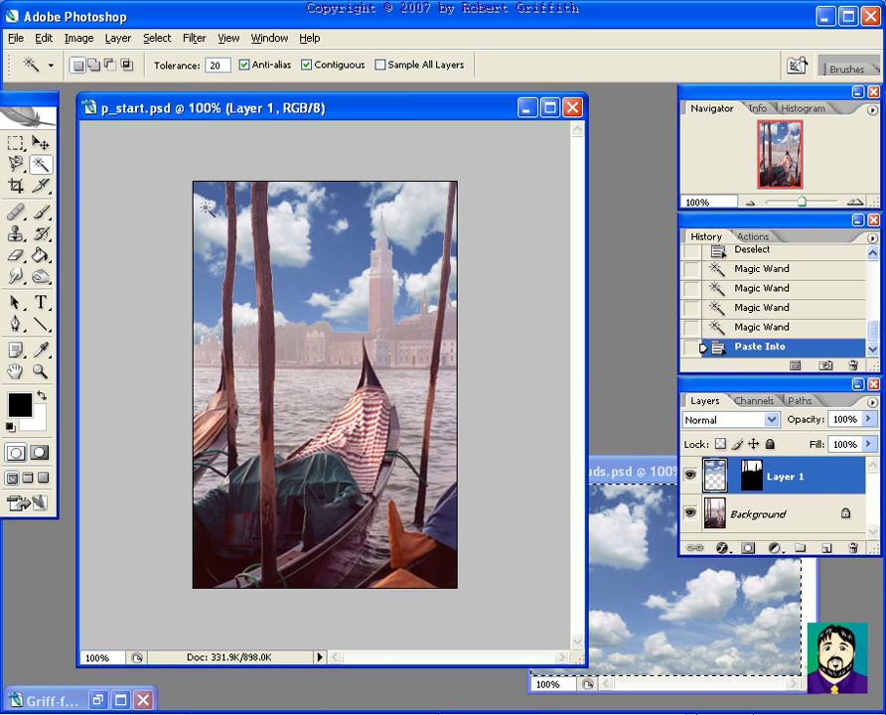
click(41, 143)
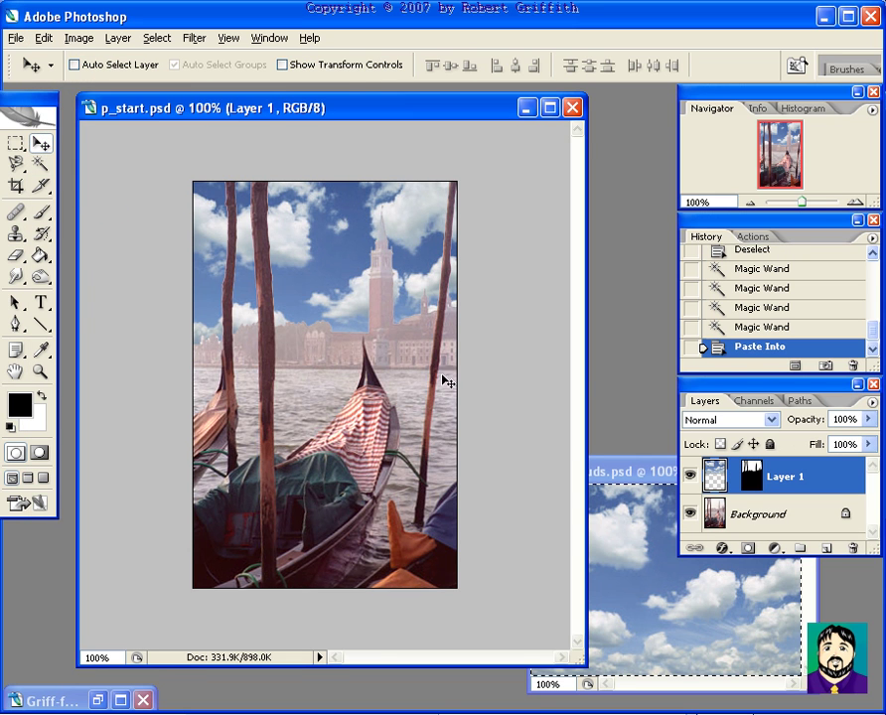
mouse_move(307, 233)
mouse_down()
mouse_move(346, 224)
mouse_move(299, 218)
mouse_move(313, 186)
mouse_move(310, 235)
mouse_move(304, 205)
mouse_move(312, 200)
mouse_move(314, 213)
mouse_up()
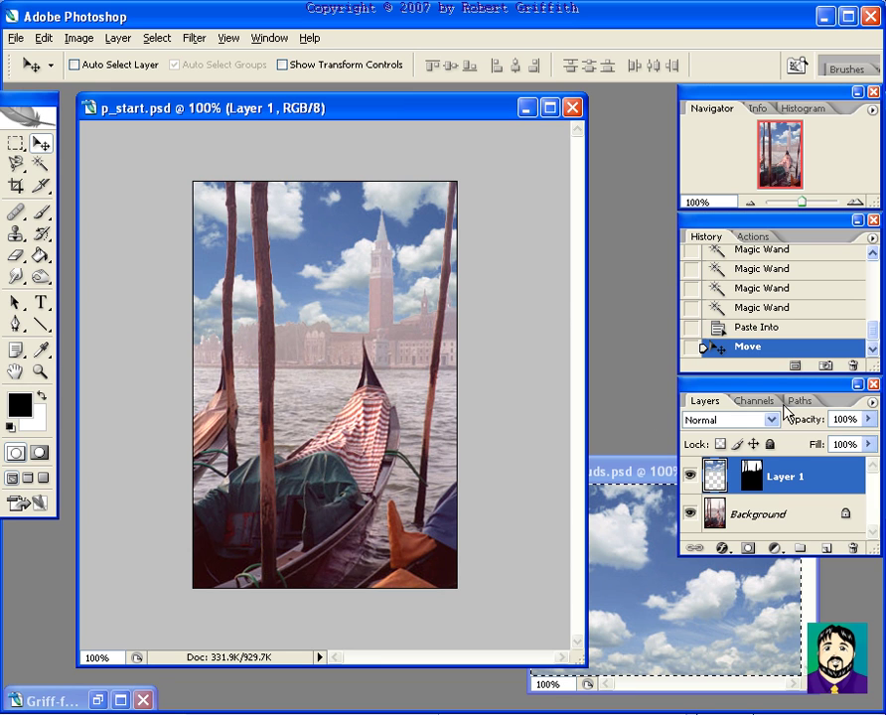
drag(869, 419, 827, 446)
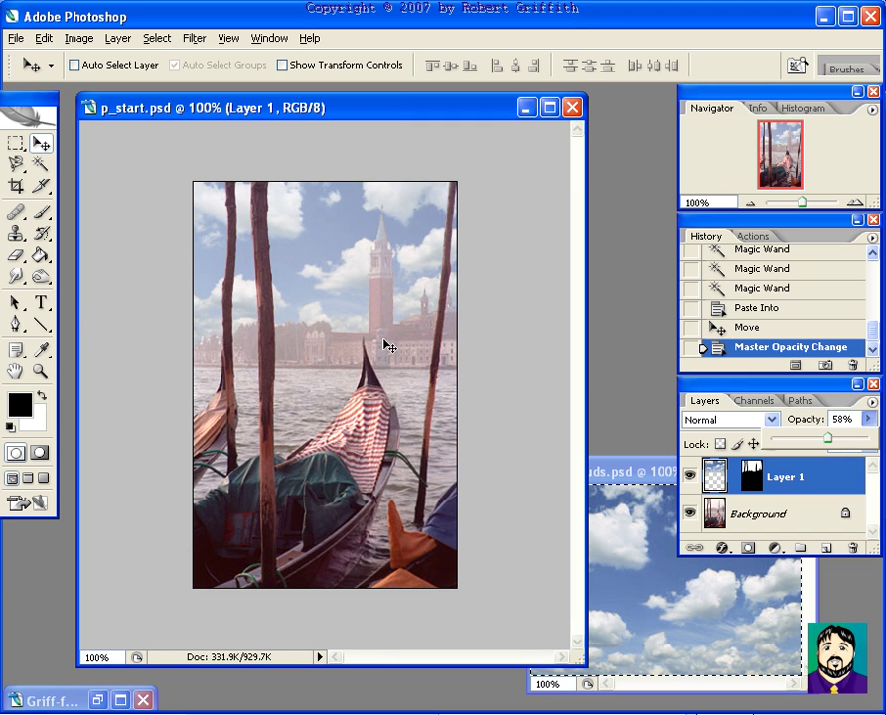
click(775, 516)
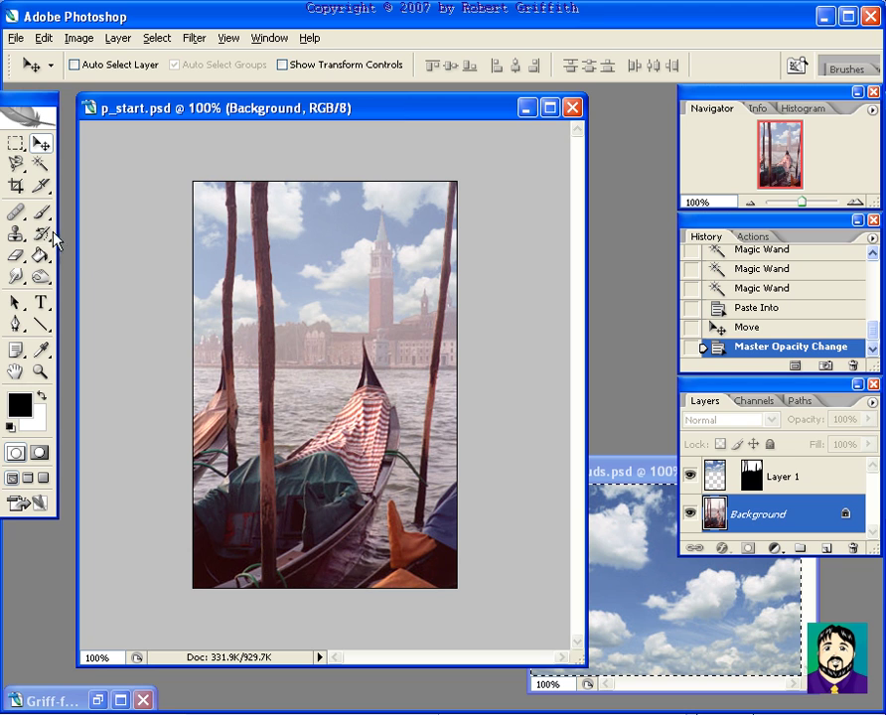
click(41, 278)
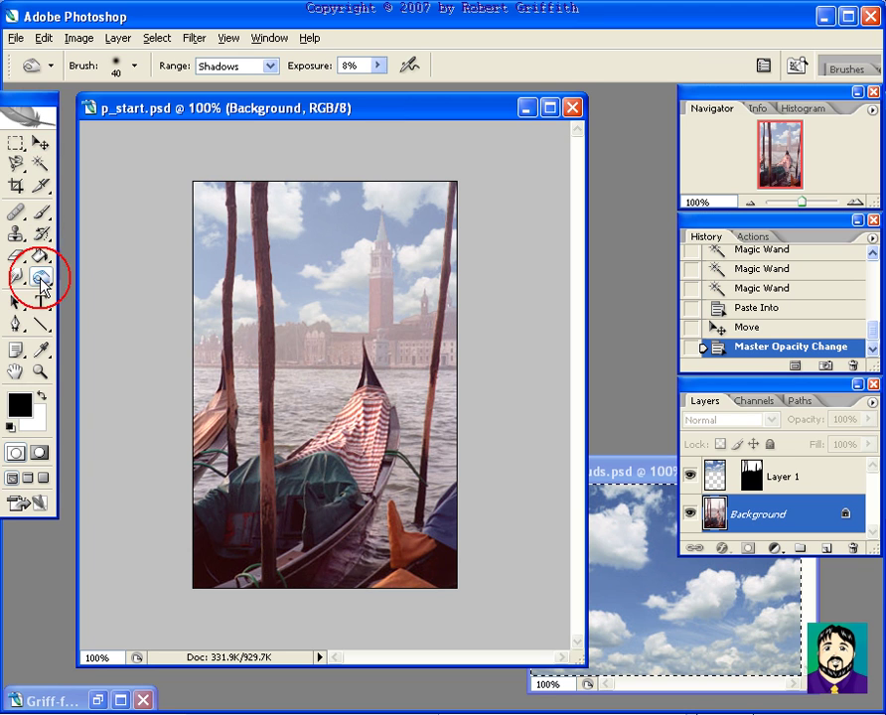
click(381, 234)
mouse_move(373, 268)
mouse_down()
mouse_move(380, 227)
mouse_move(384, 242)
mouse_move(374, 218)
mouse_move(399, 262)
mouse_move(378, 235)
mouse_move(380, 224)
mouse_move(338, 300)
mouse_move(362, 321)
mouse_move(388, 312)
mouse_up()
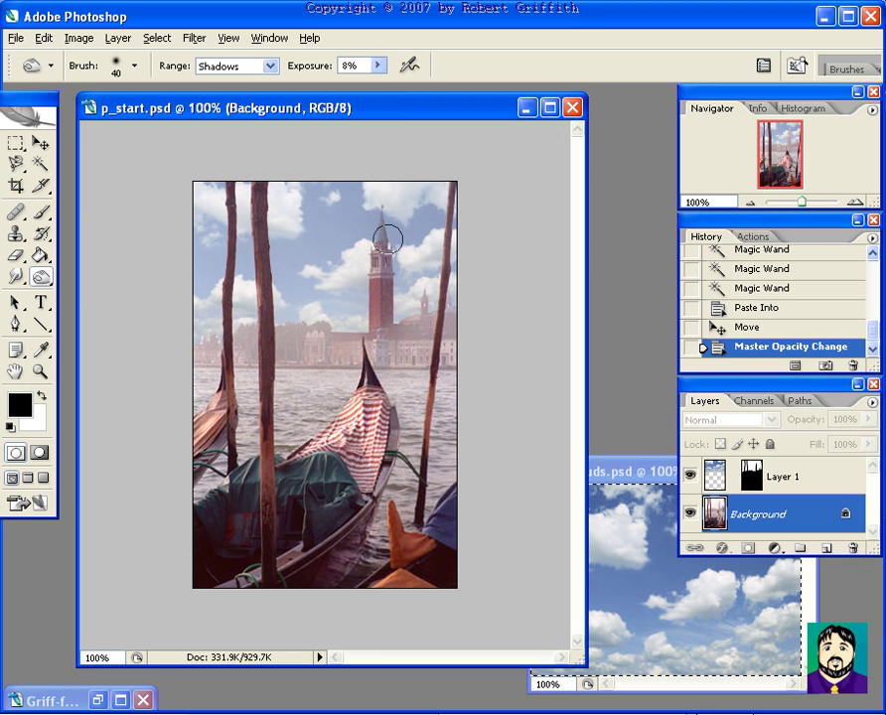
drag(390, 307, 364, 334)
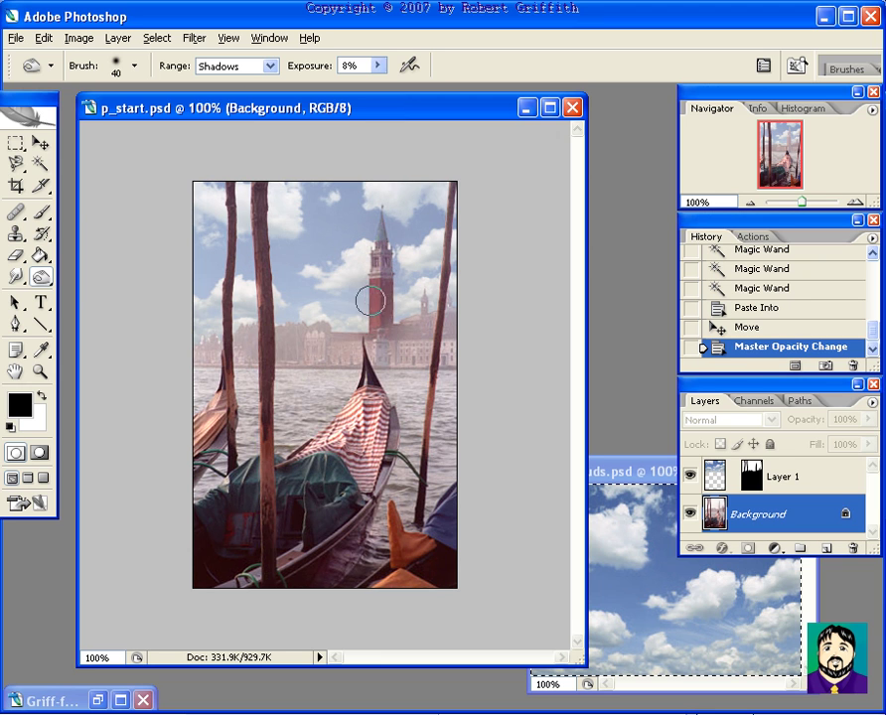
click(439, 349)
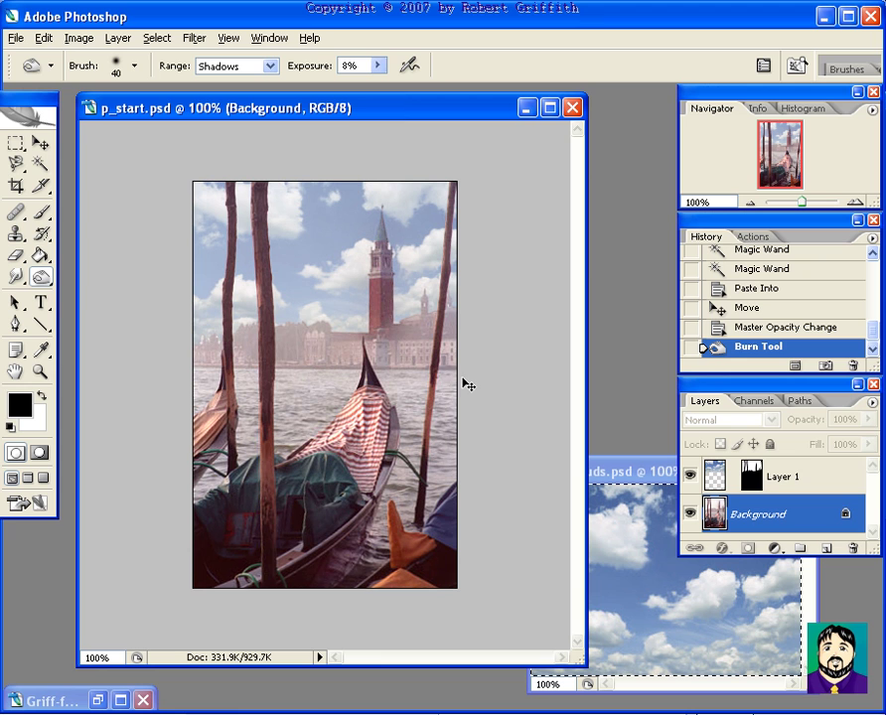
key(ctrl+z)
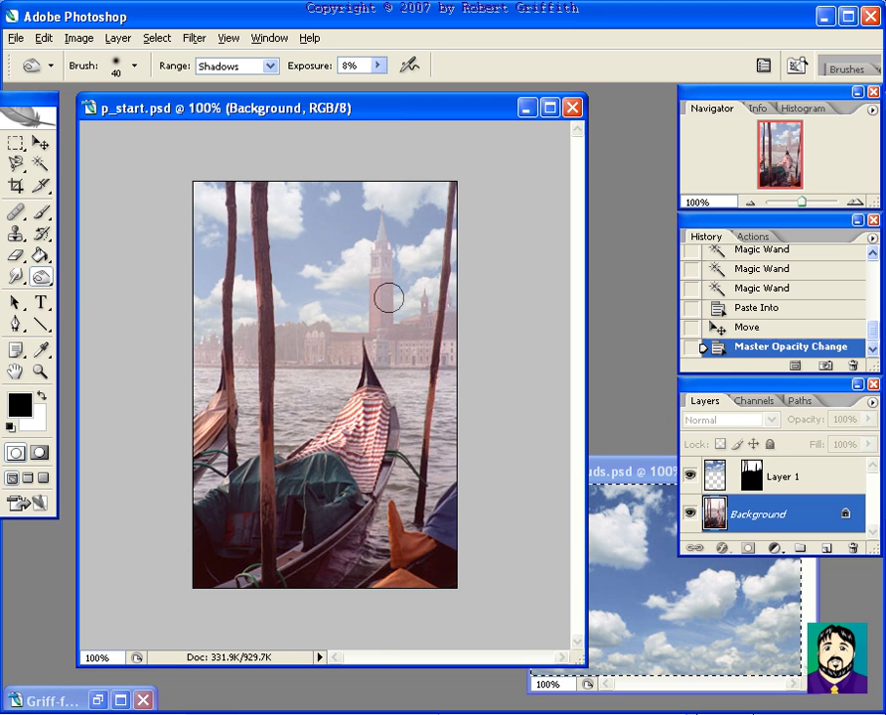
click(16, 234)
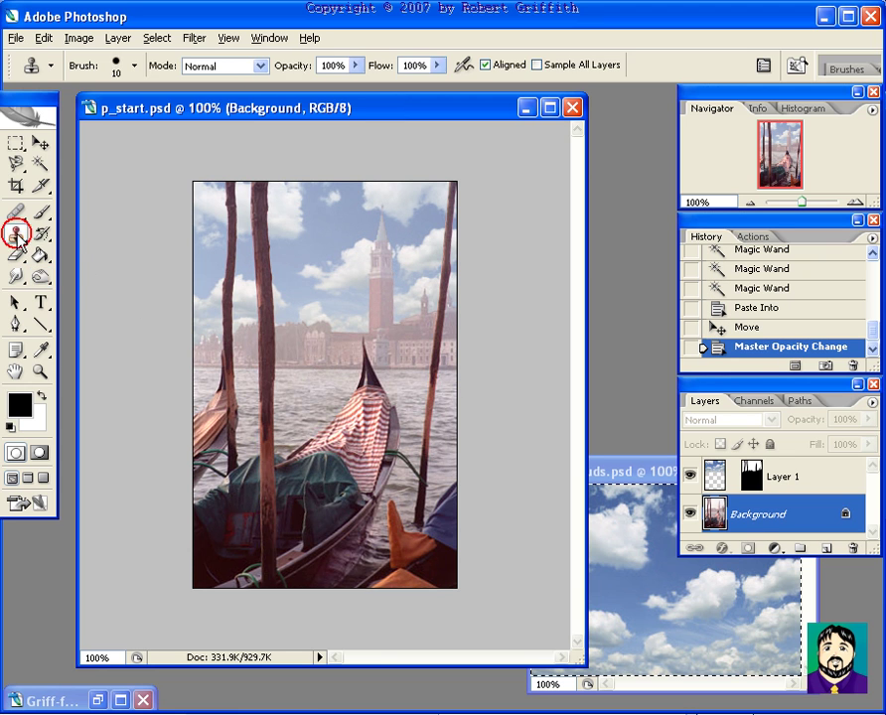
alt+click(382, 205)
mouse_move(316, 206)
mouse_down()
mouse_move(316, 260)
mouse_move(304, 283)
mouse_move(317, 324)
mouse_move(306, 311)
mouse_up()
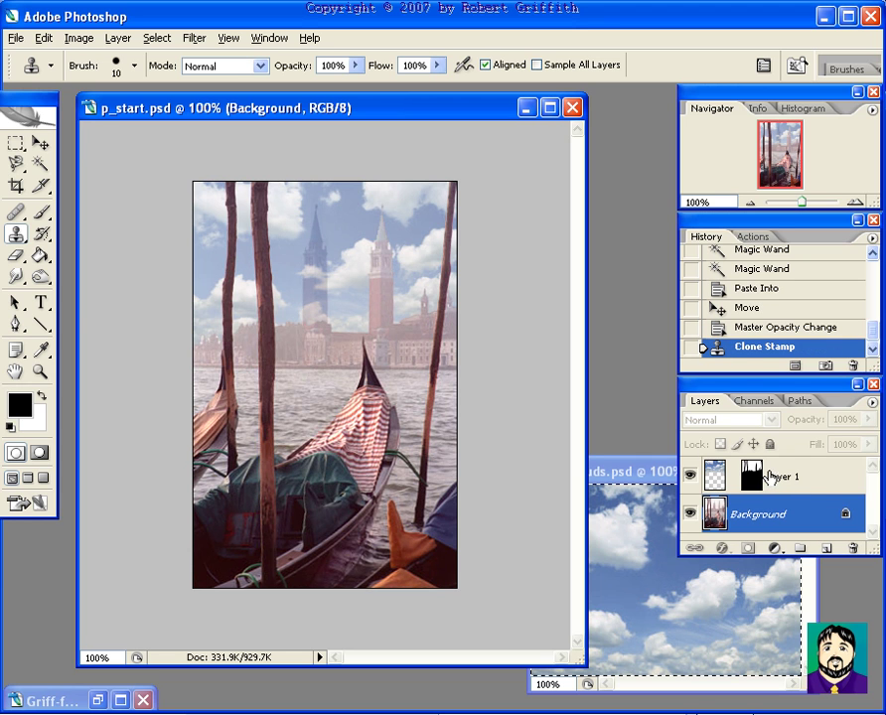
key(ctrl+z)
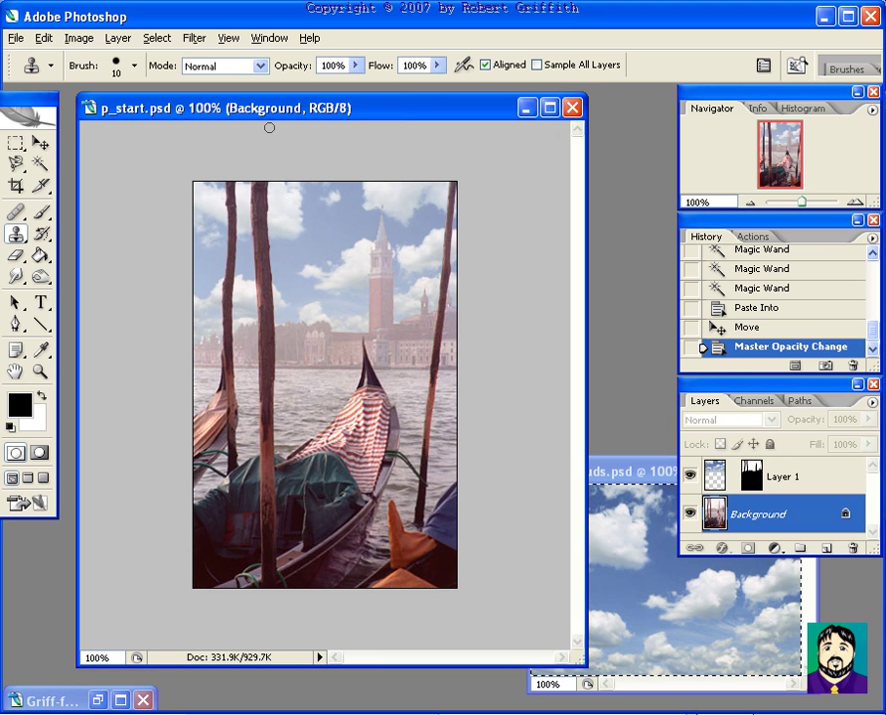
click(15, 38)
click(50, 294)
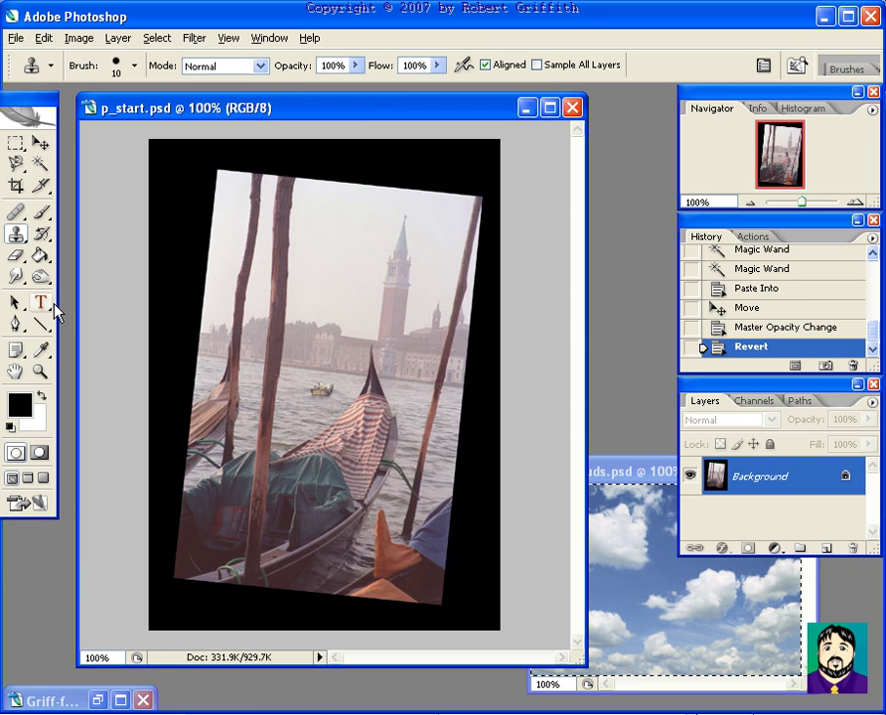
click(44, 38)
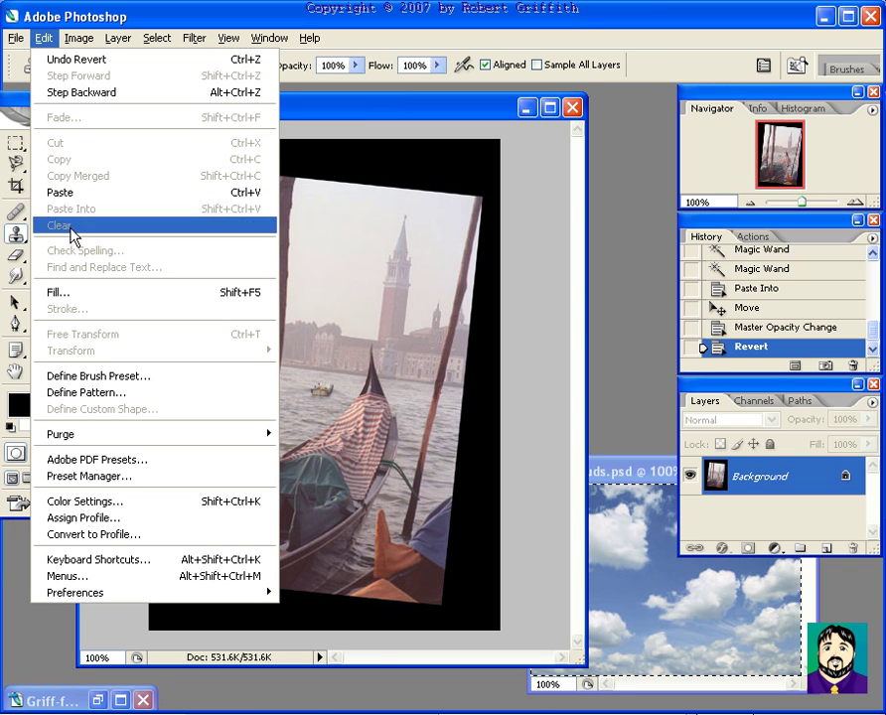
click(55, 59)
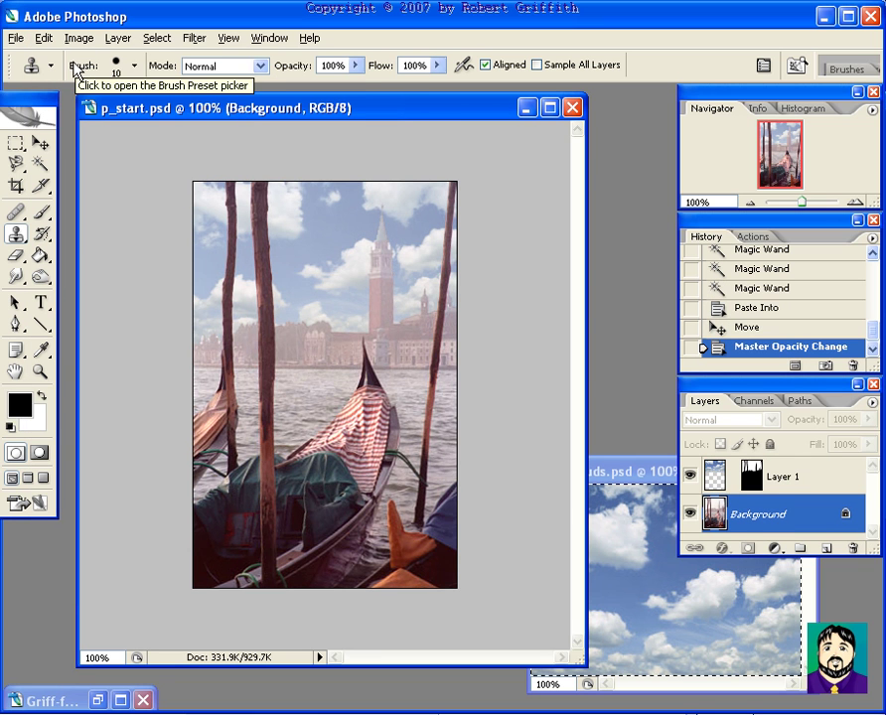